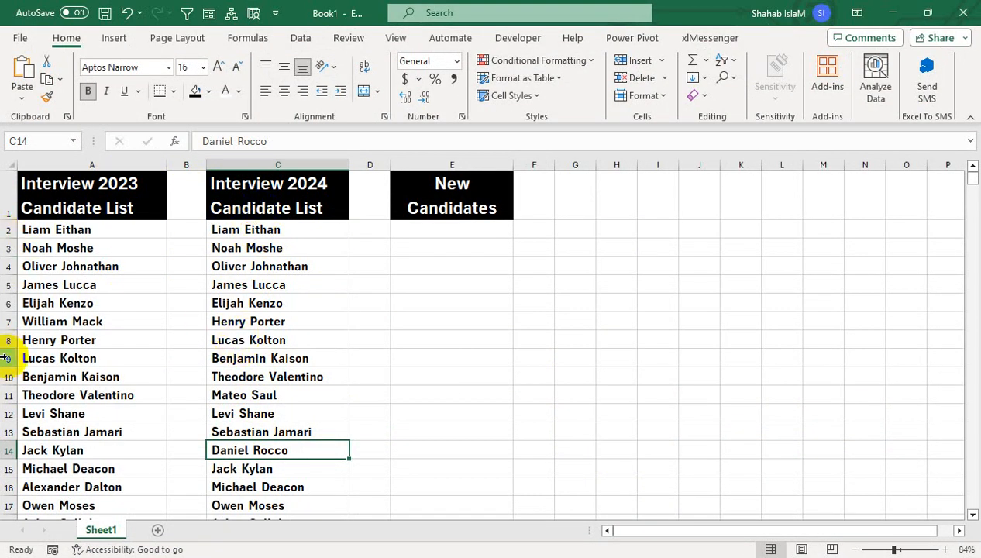
{"action": "left_click_drag", "start_coordinate": [394, 226], "coordinate": [407, 409]}
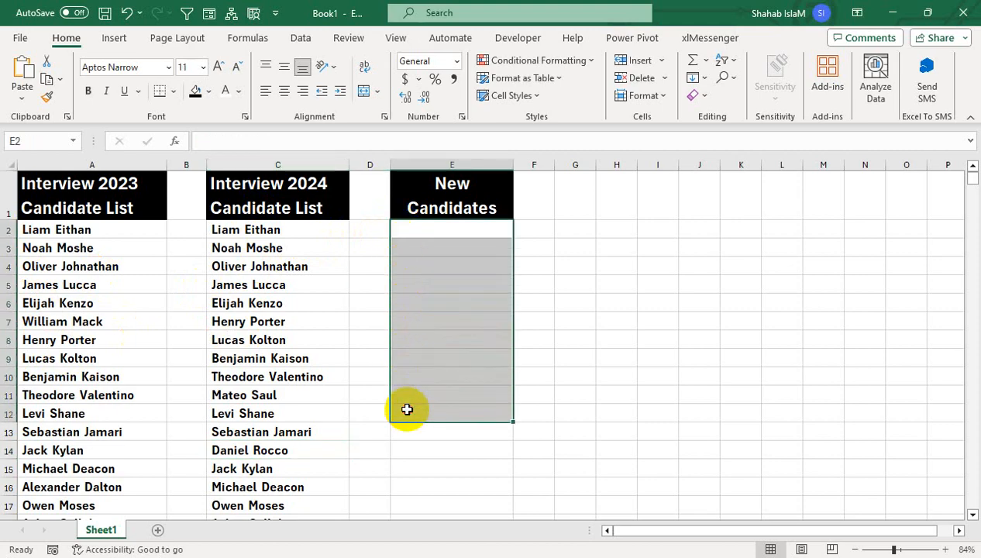
{"action": "left_click", "coordinate": [571, 230]}
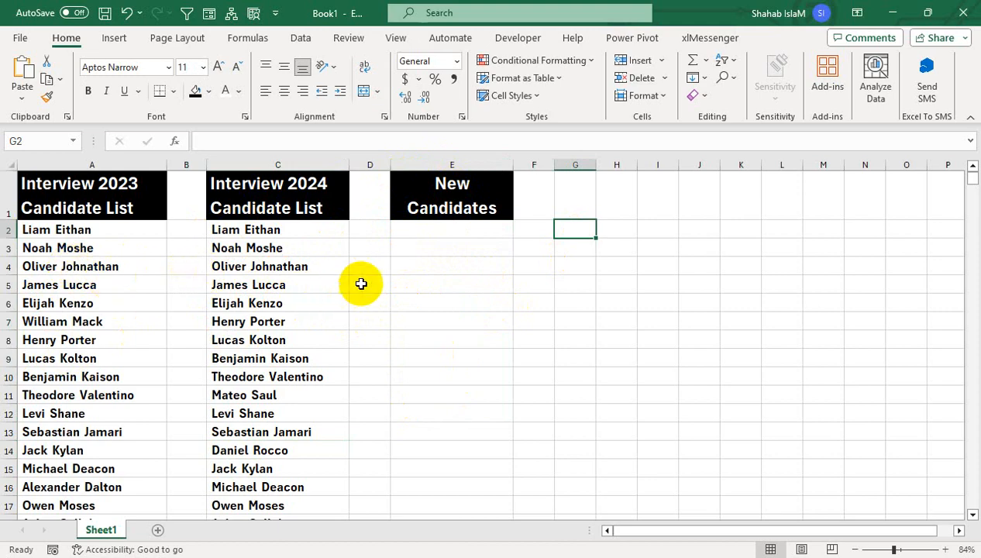
Start a FILTER formula in cell E2 with the 2023 candidate names A2:A69 as its array
{"action": "left_click", "coordinate": [426, 233]}
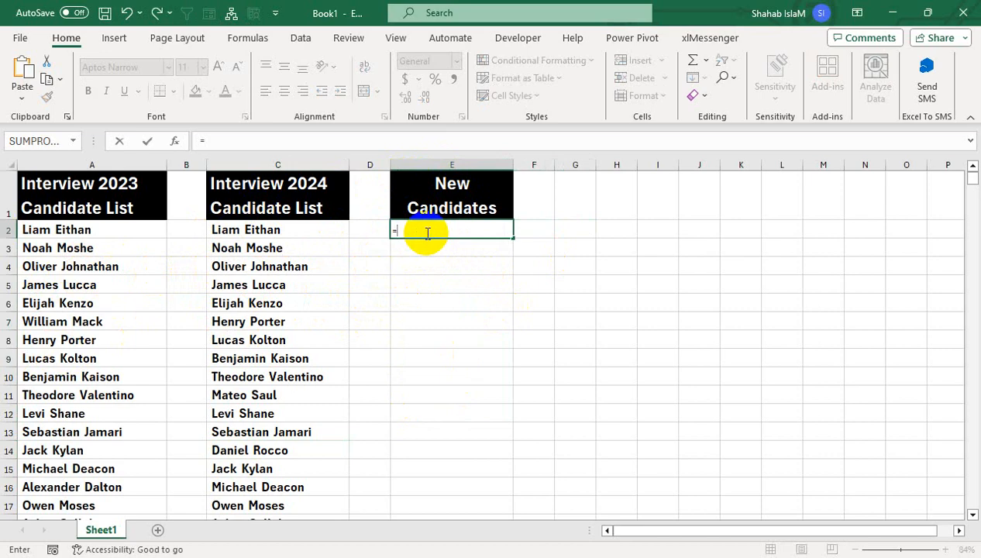
{"action": "type", "text": "=filt"}
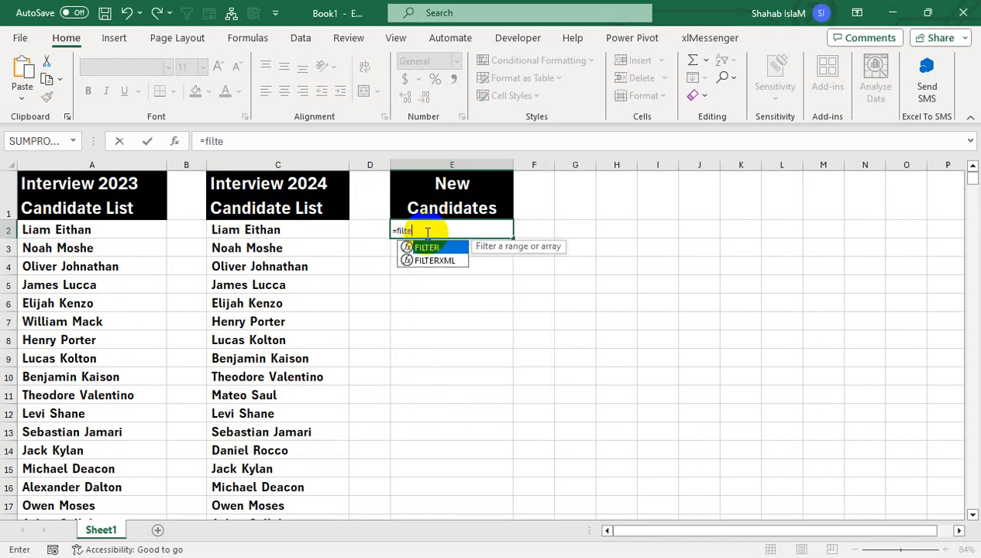
{"action": "type", "text": "e"}
{"action": "key", "text": "Tab"}
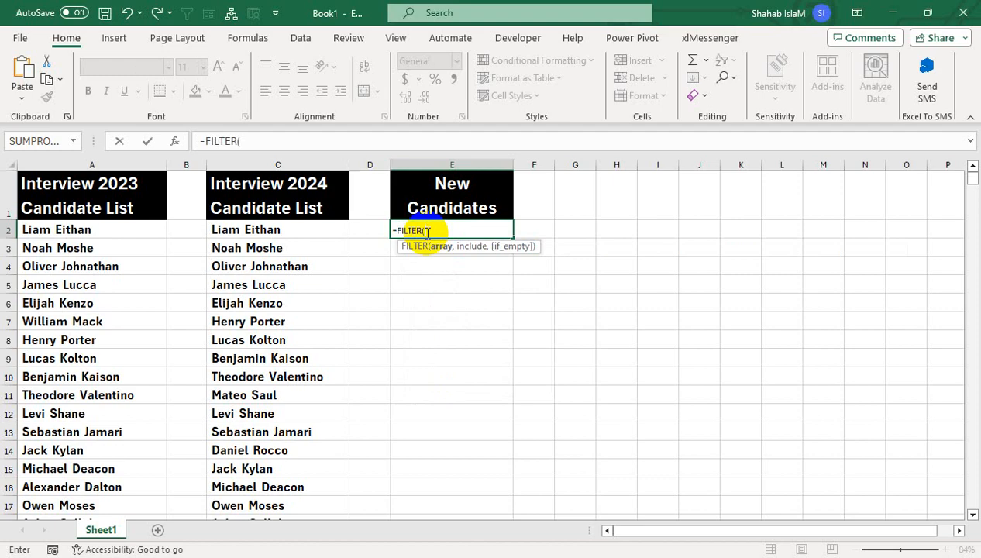
{"action": "key", "text": "Left"}
{"action": "key", "text": "Left"}
{"action": "key", "text": "Left"}
{"action": "key", "text": "Left"}
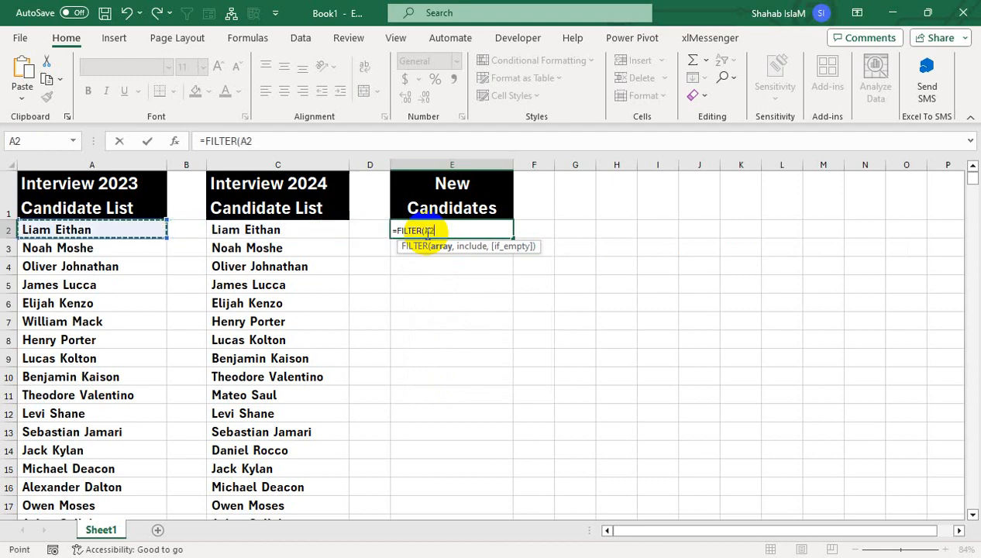
{"action": "key", "text": "ctrl+shift+Down"}
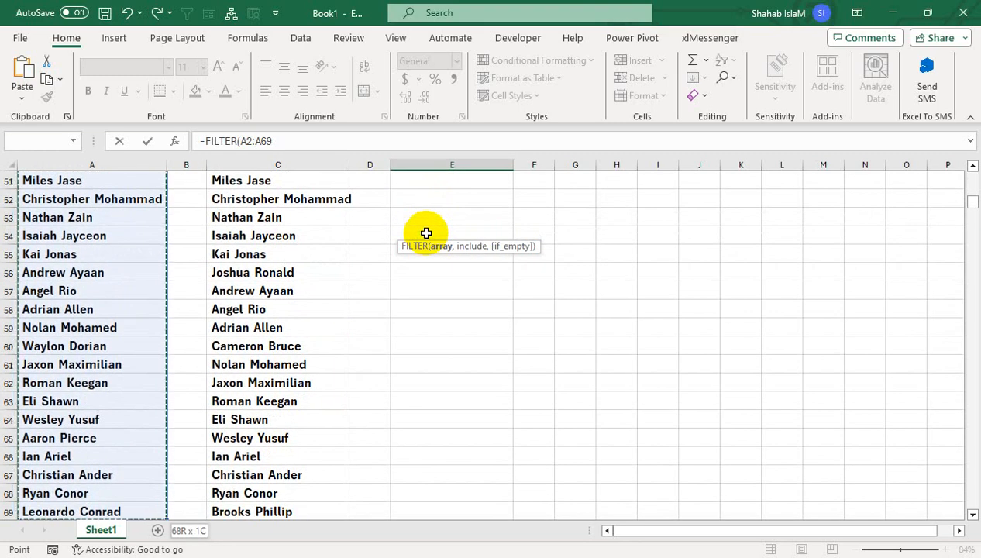
{"action": "type", "text": ","}
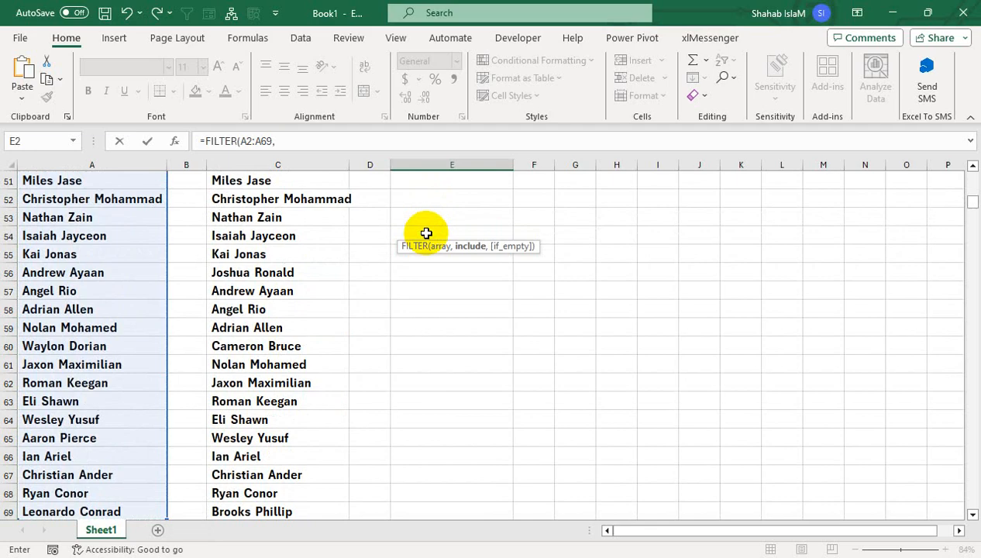
Begin the FILTER's include argument with NOT(COUNTIF( and use the 2024 names C2:C69 as the COUNTIF range
{"action": "type", "text": "not"}
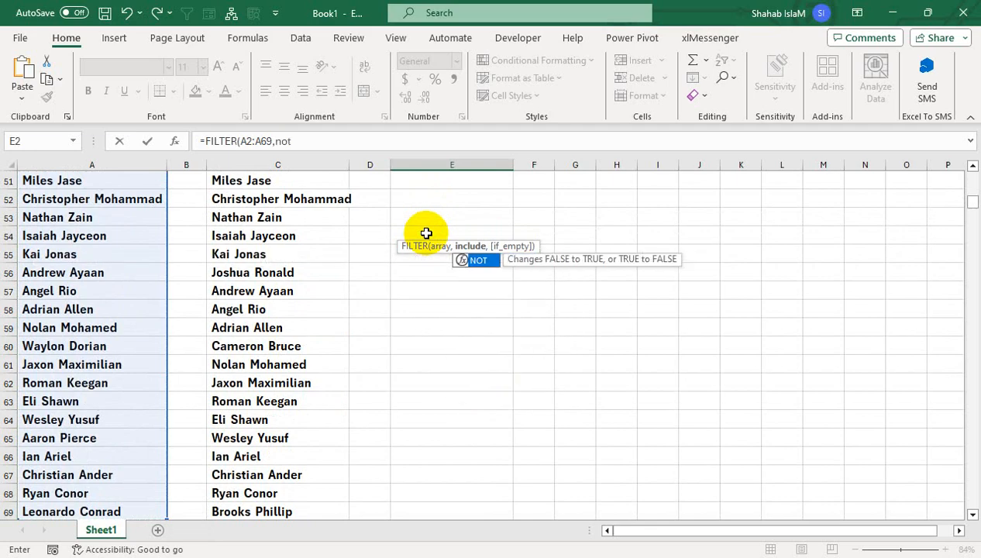
{"action": "type", "text": "("}
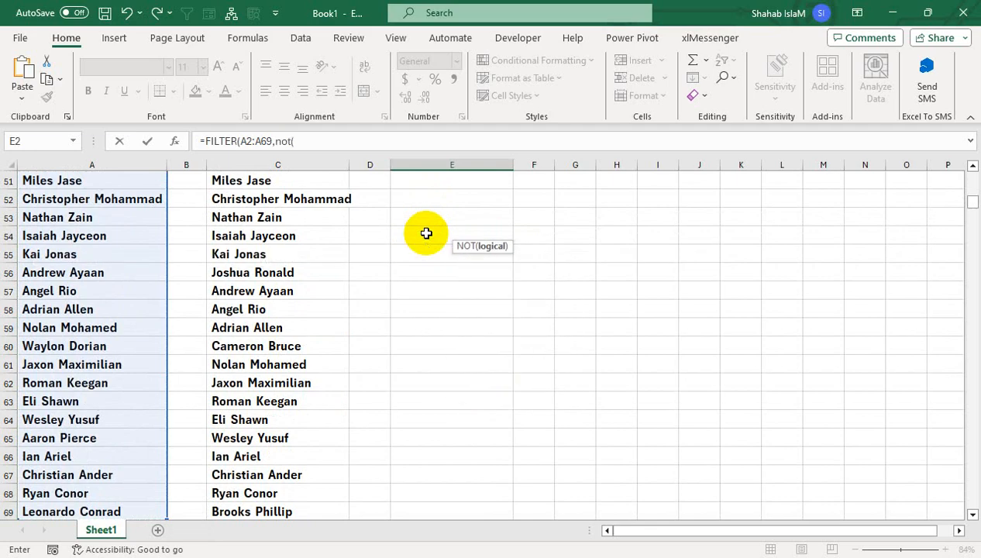
{"action": "type", "text": "co"}
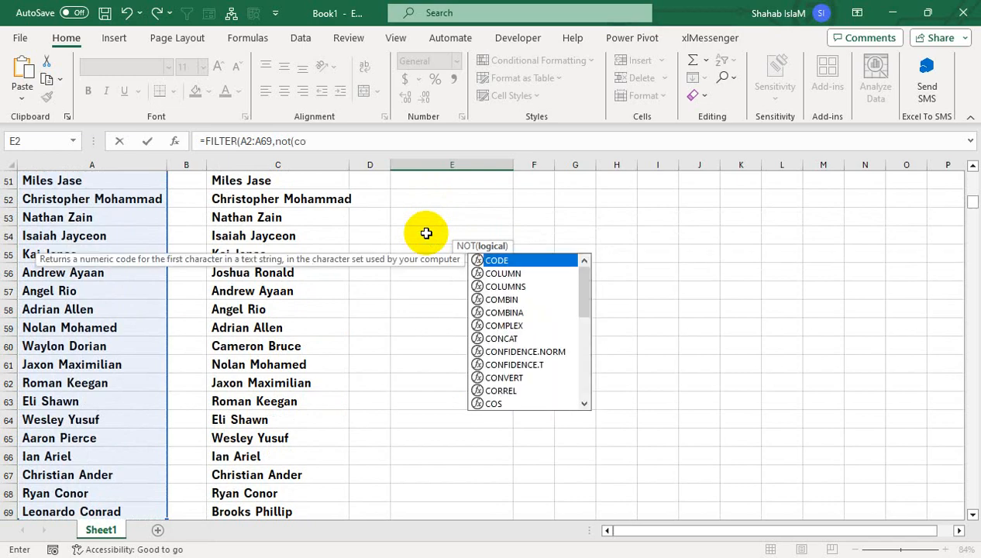
{"action": "type", "text": "untif"}
{"action": "key", "text": "Tab"}
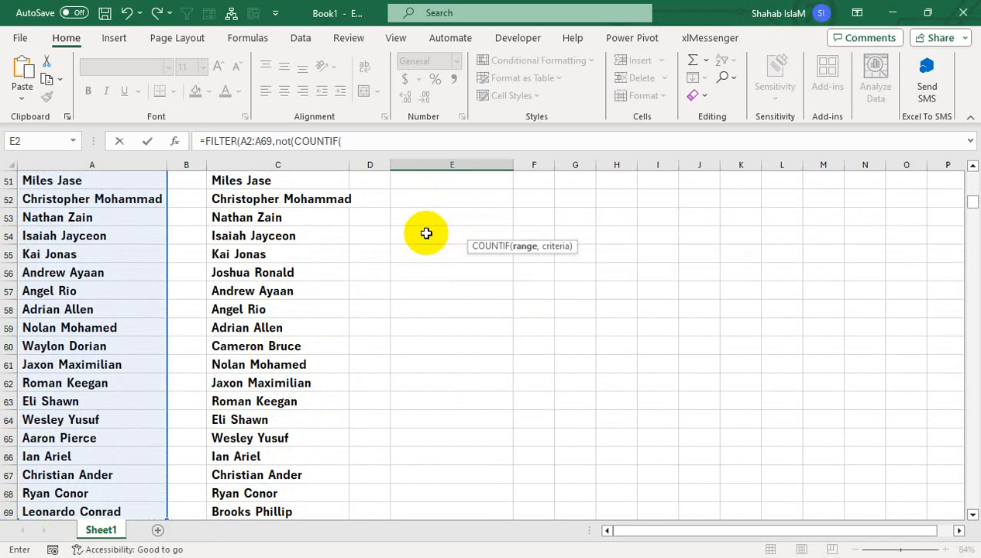
{"action": "key", "text": "Left"}
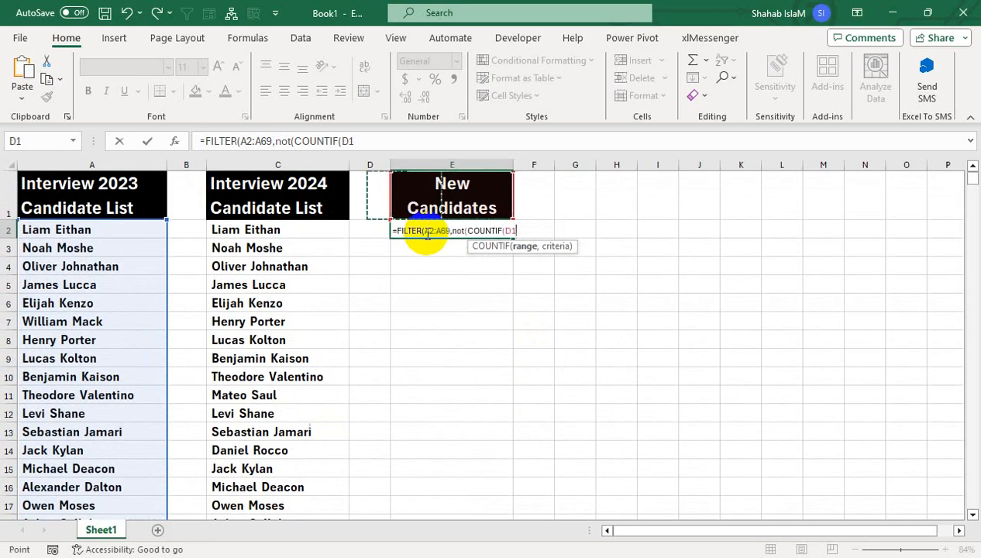
{"action": "key", "text": "Left"}
{"action": "key", "text": "Down"}
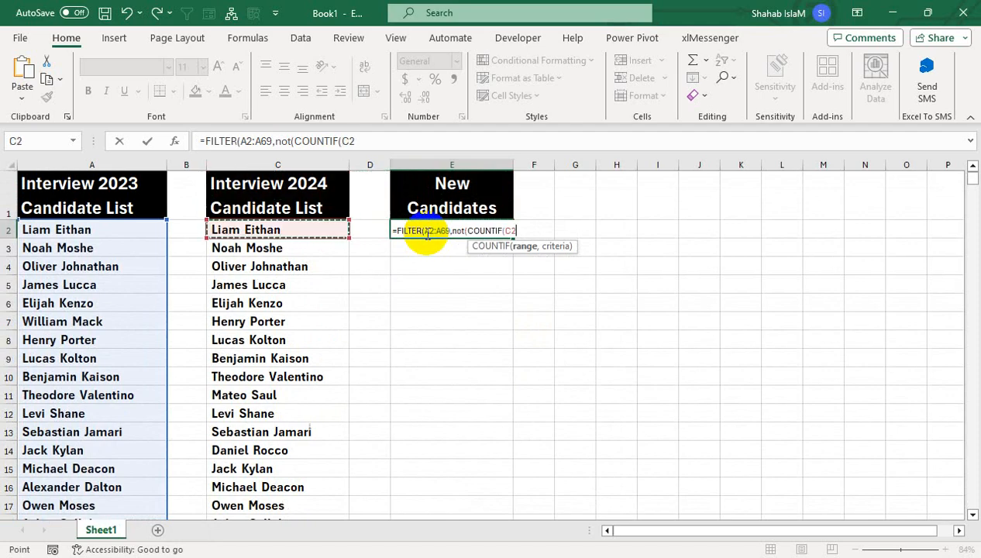
{"action": "key", "text": "ctrl+shift+Down"}
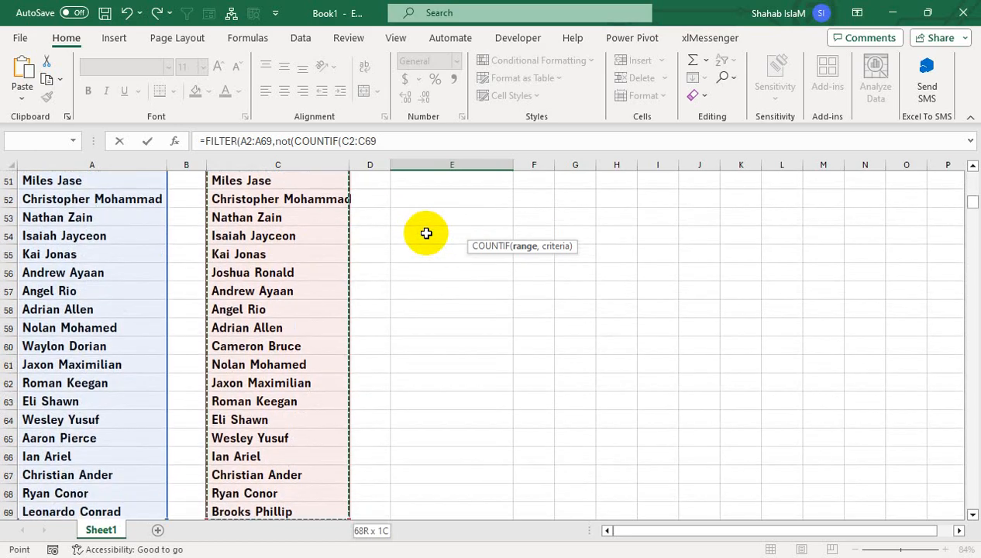
{"action": "type", "text": ","}
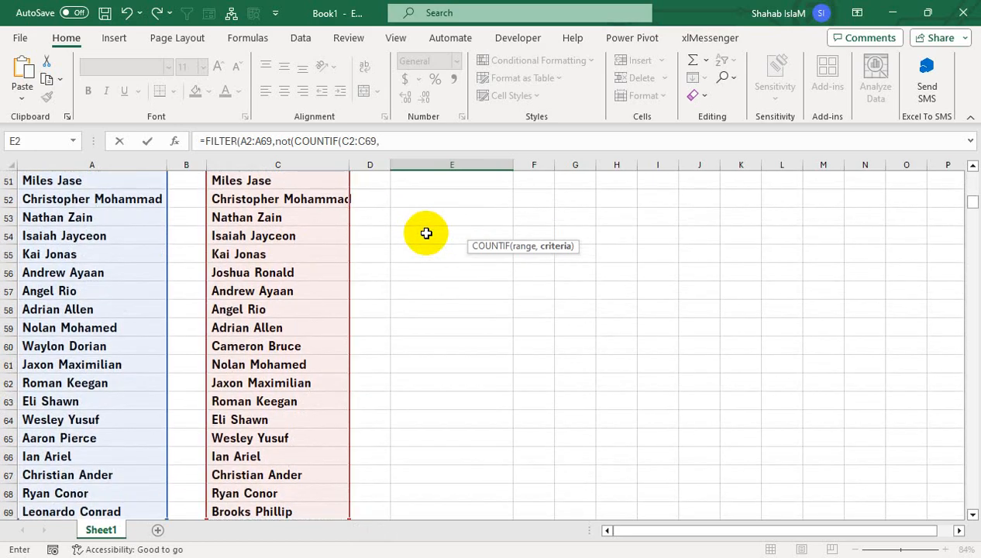
Use A2:A69 as the COUNTIF criteria, close all parentheses and enter the formula =FILTER(A2:A69,NOT(COUNTIF(C2:C69,A2:A69)))
{"action": "key", "text": "Left"}
{"action": "key", "text": "Left"}
{"action": "key", "text": "Left"}
{"action": "key", "text": "Left"}
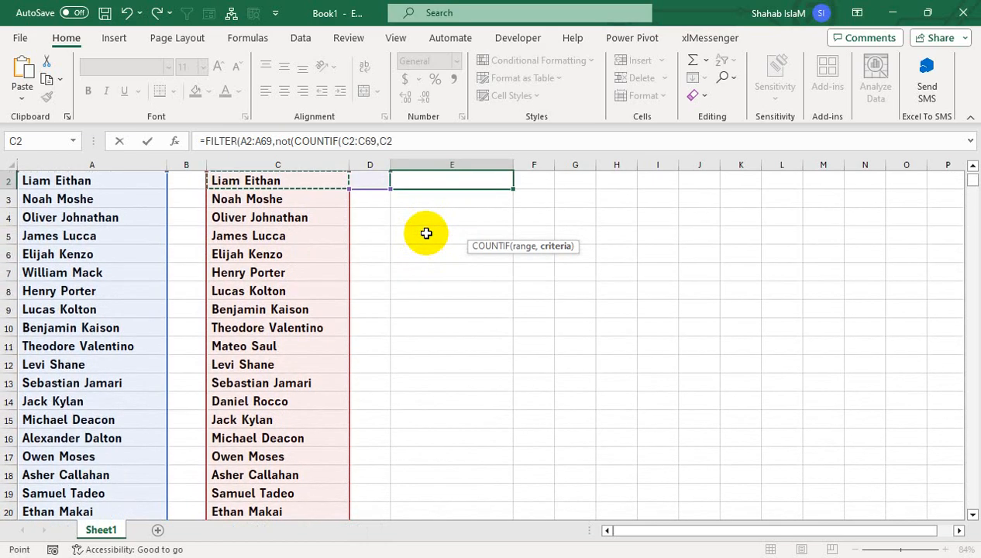
{"action": "scroll", "coordinate": [426, 233], "scroll_direction": "up", "scroll_amount": 1}
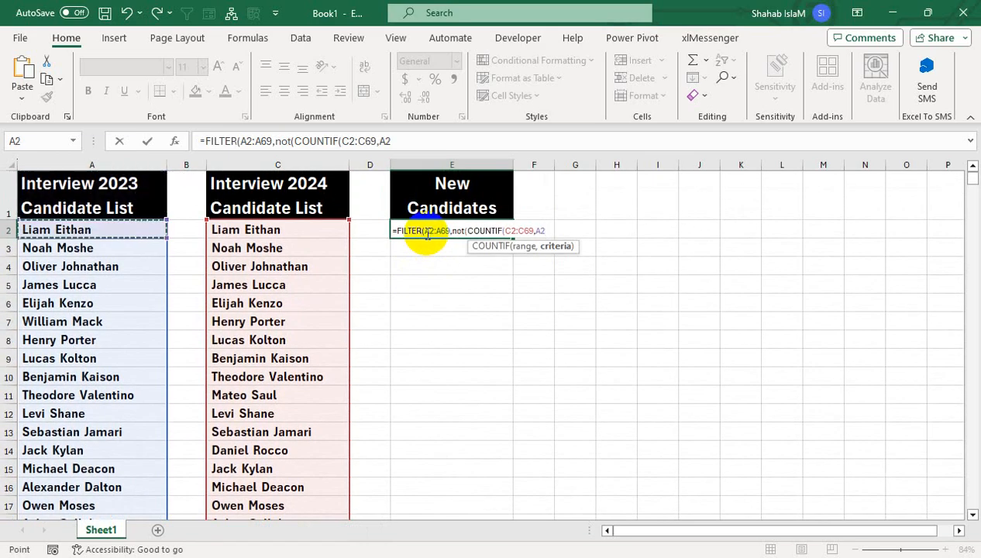
{"action": "key", "text": "ctrl+shift+Down"}
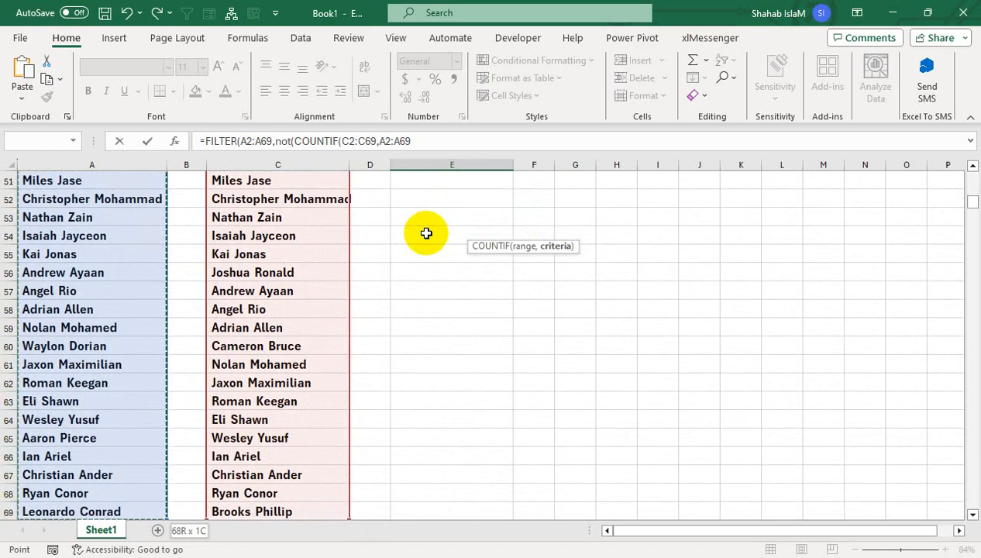
{"action": "type", "text": ")"}
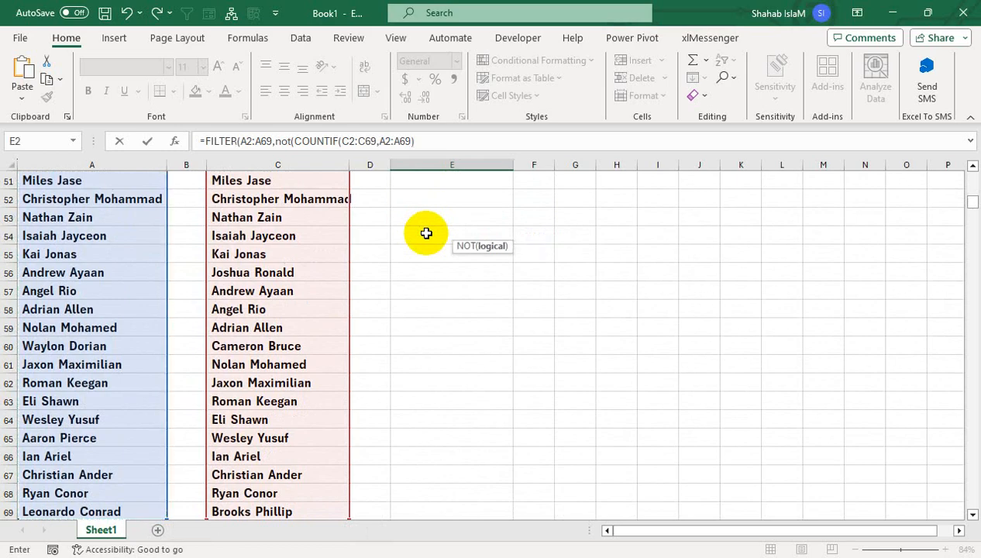
{"action": "type", "text": "))"}
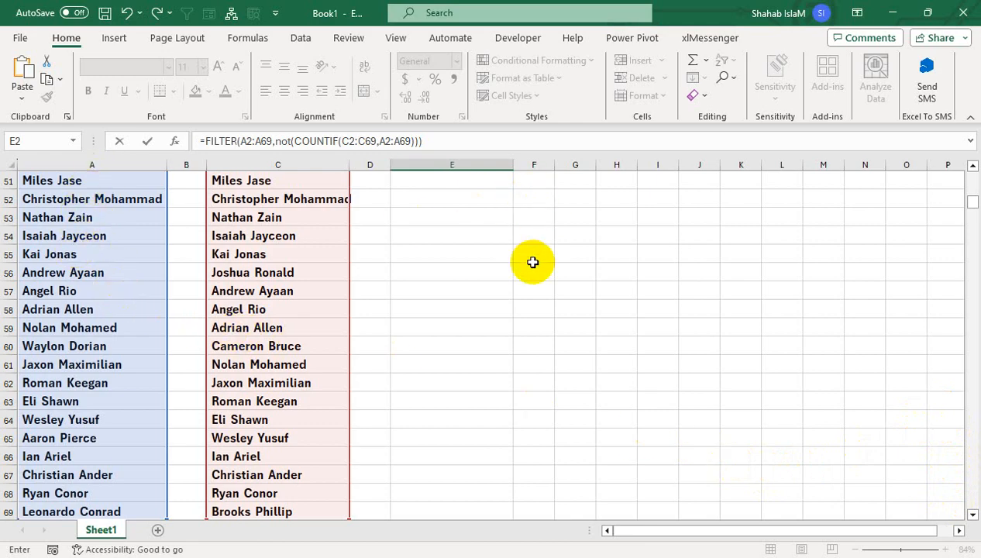
{"action": "key", "text": "Return"}
{"action": "left_click_drag", "start_coordinate": [532, 262], "coordinate": [530, 80]}
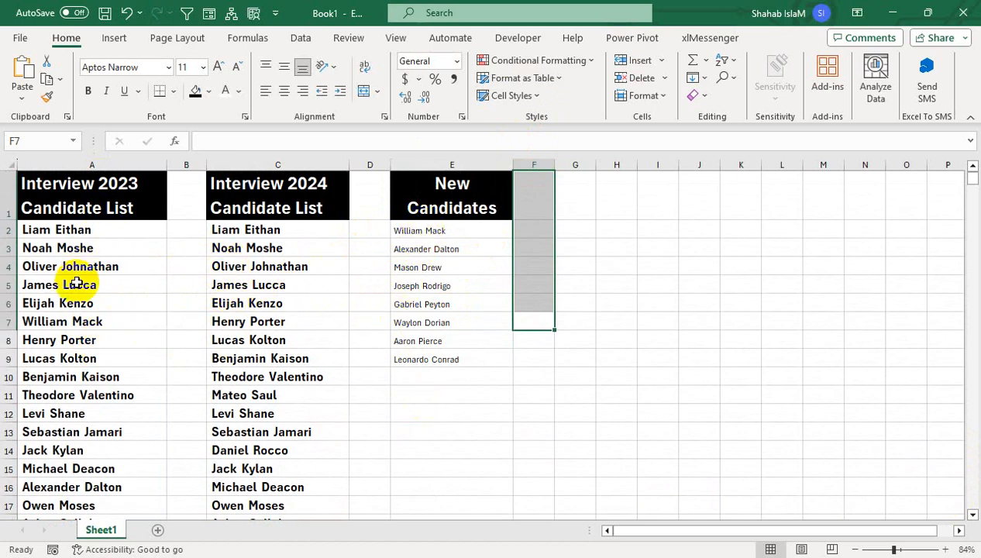
Edit the formula in E2 to place VSTACK( before FILTER, making the existing FILTER expression its first array
{"action": "left_click", "coordinate": [460, 230]}
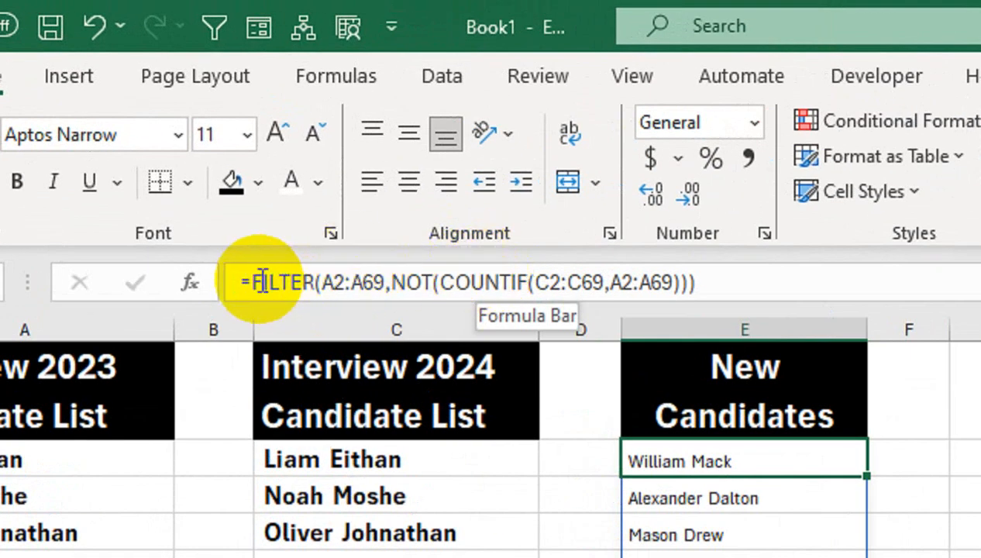
{"action": "left_click", "coordinate": [251, 282]}
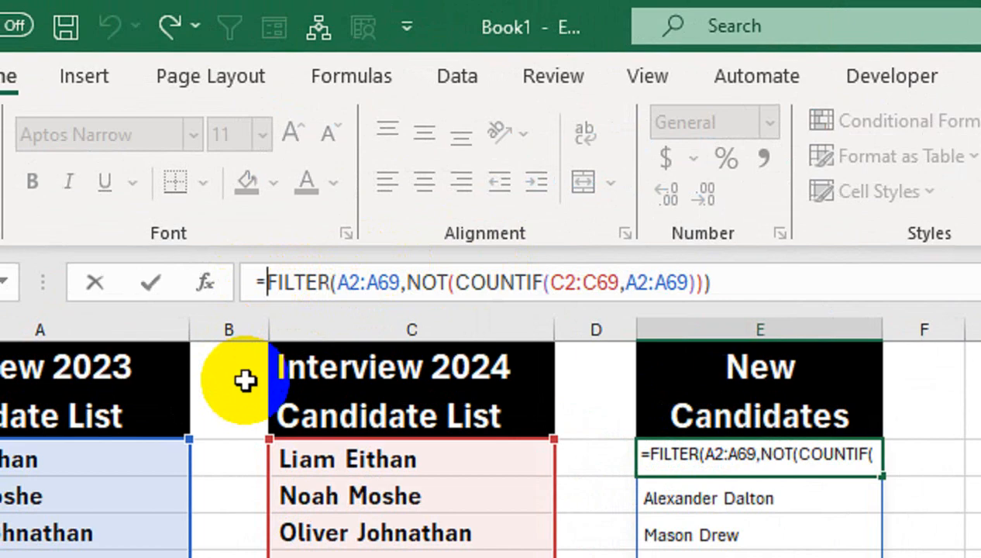
{"action": "type", "text": "vt"}
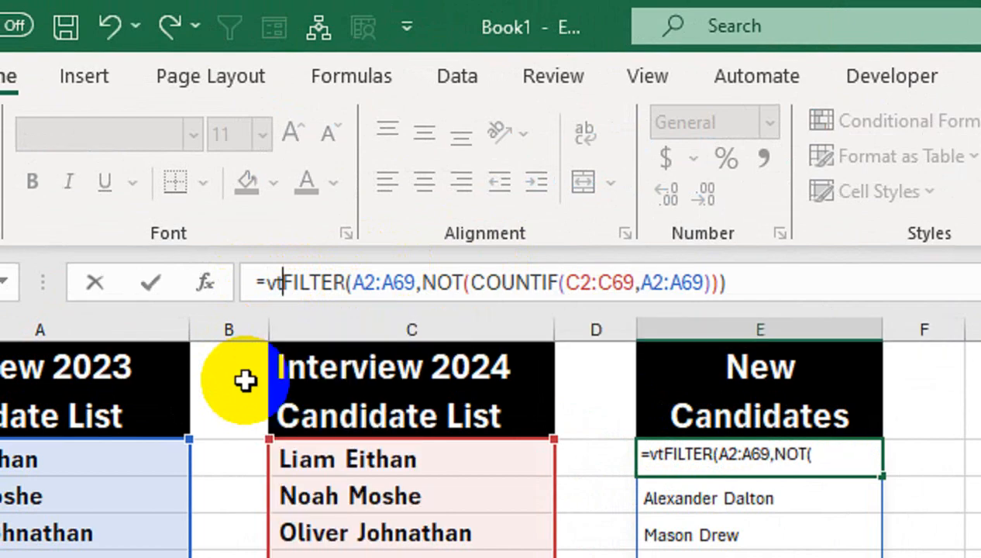
{"action": "key", "text": "BackSpace"}
{"action": "type", "text": "s"}
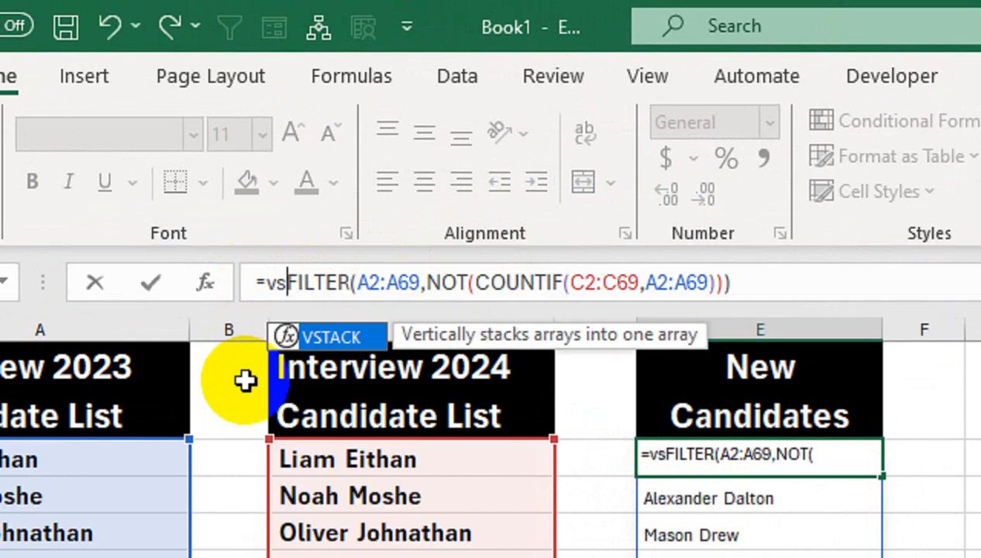
{"action": "key", "text": "Tab"}
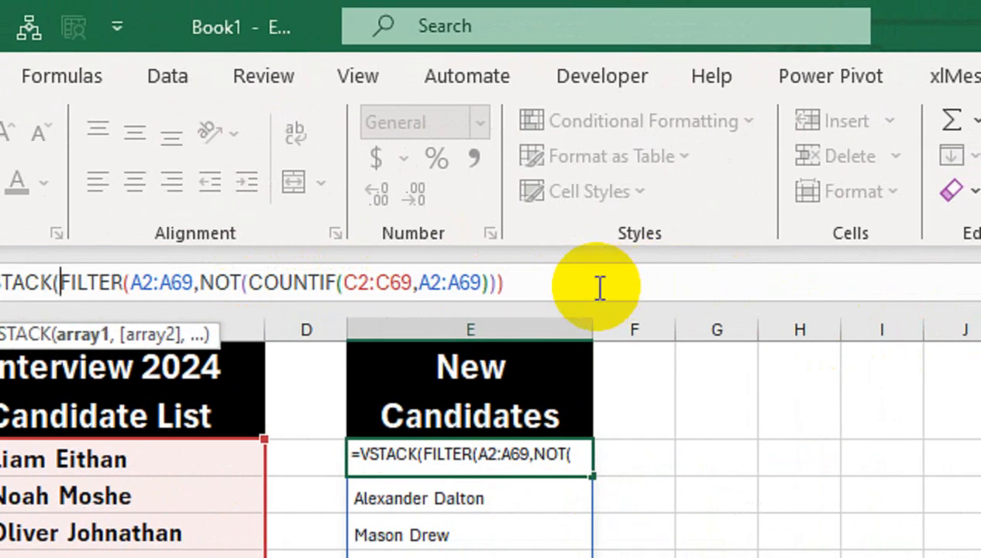
{"action": "left_click", "coordinate": [599, 286]}
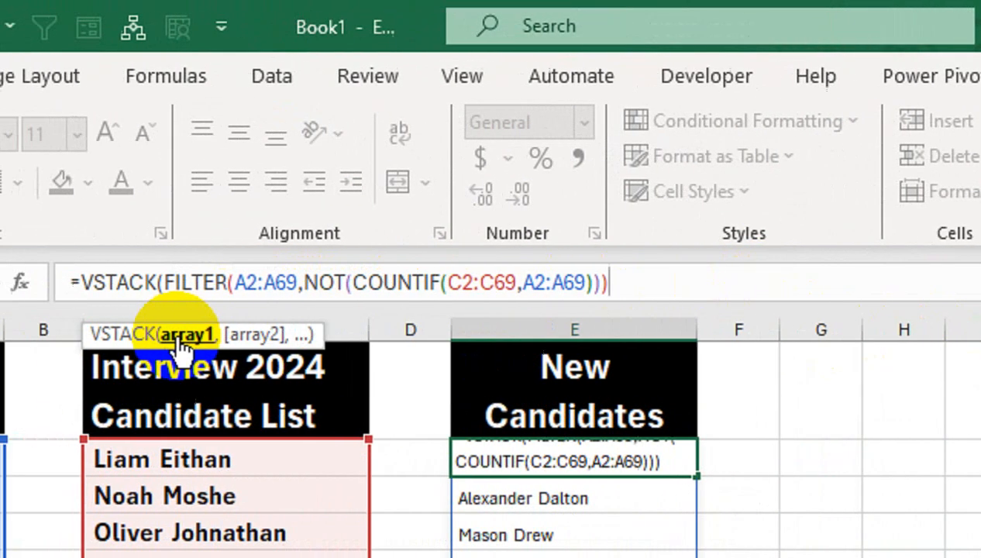
Add a second FILTER as the next VSTACK array, with the 2024 candidate names C2:C69 as its array argument
{"action": "type", "text": ","}
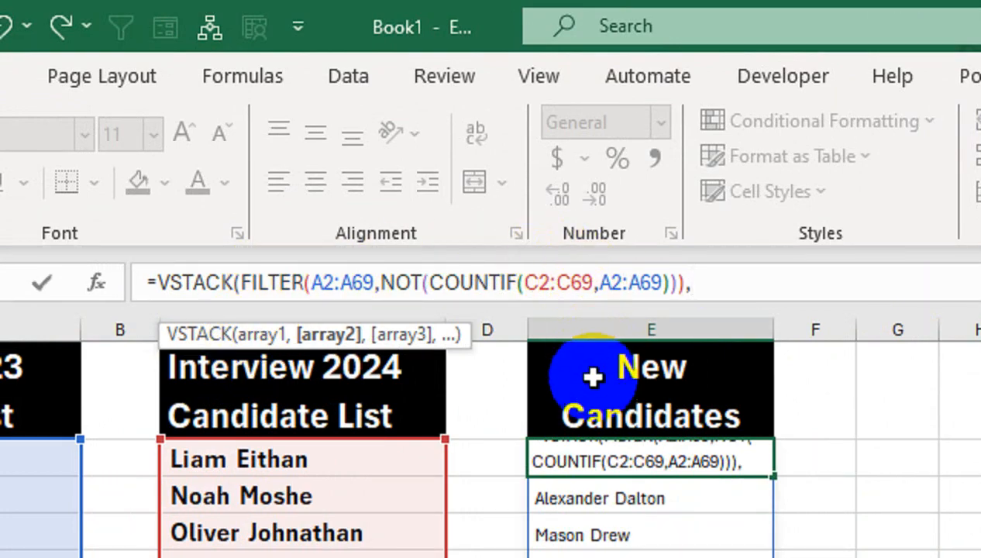
{"action": "type", "text": "fil"}
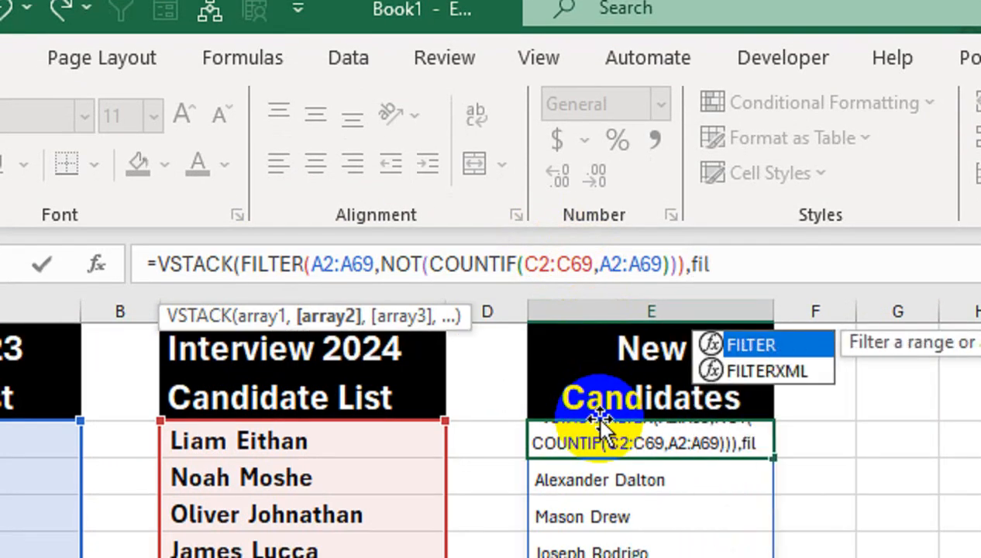
{"action": "type", "text": "t"}
{"action": "key", "text": "Tab"}
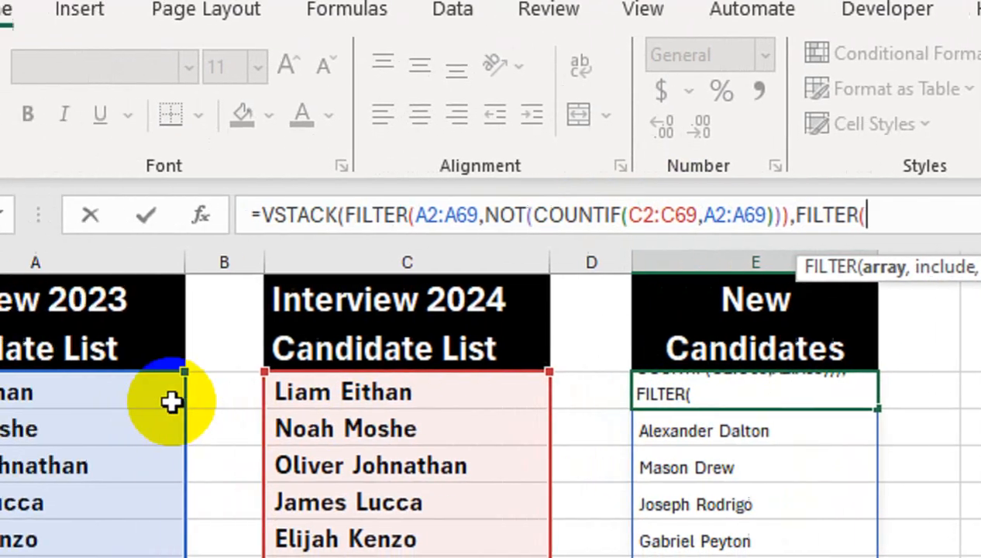
{"action": "left_click", "coordinate": [175, 400]}
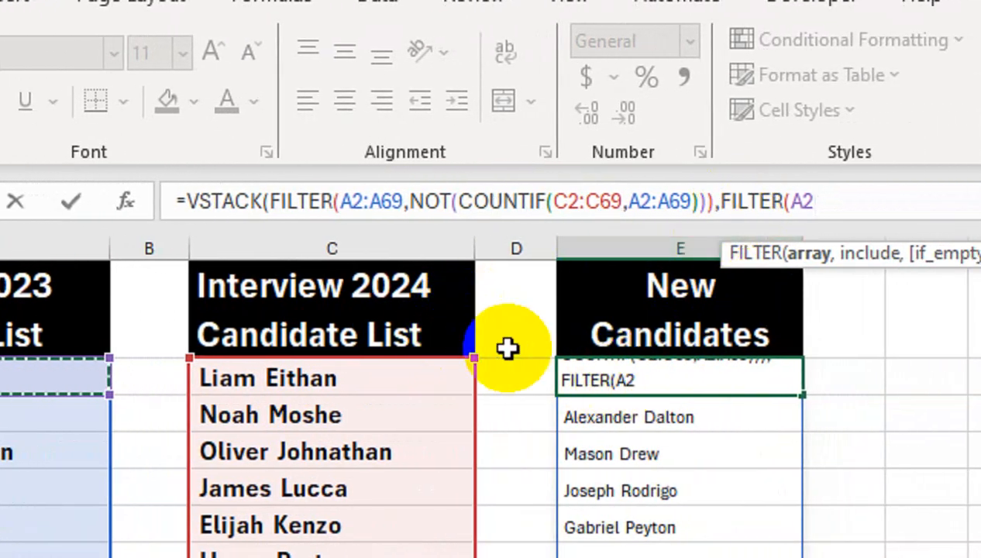
{"action": "left_click", "coordinate": [588, 378]}
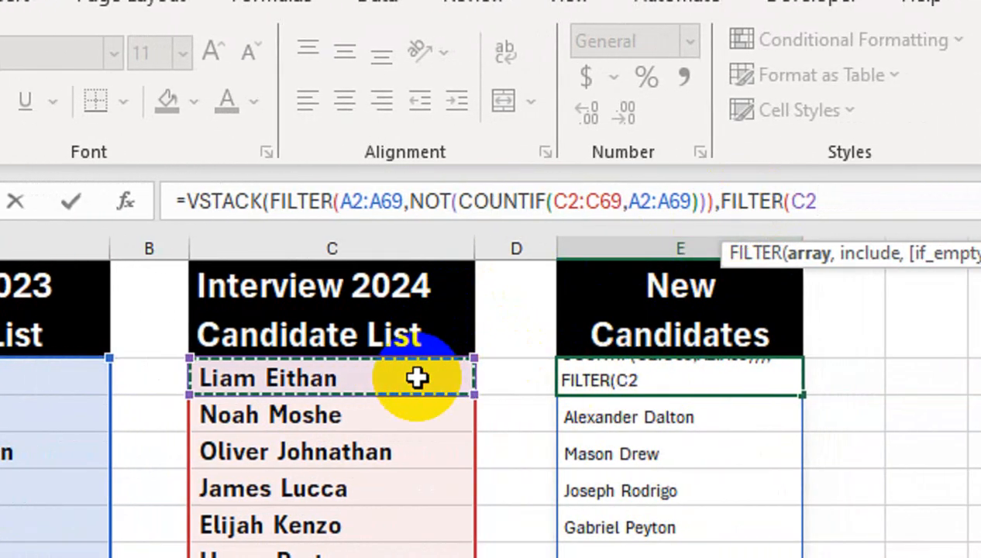
{"action": "key", "text": "ctrl+shift+Down"}
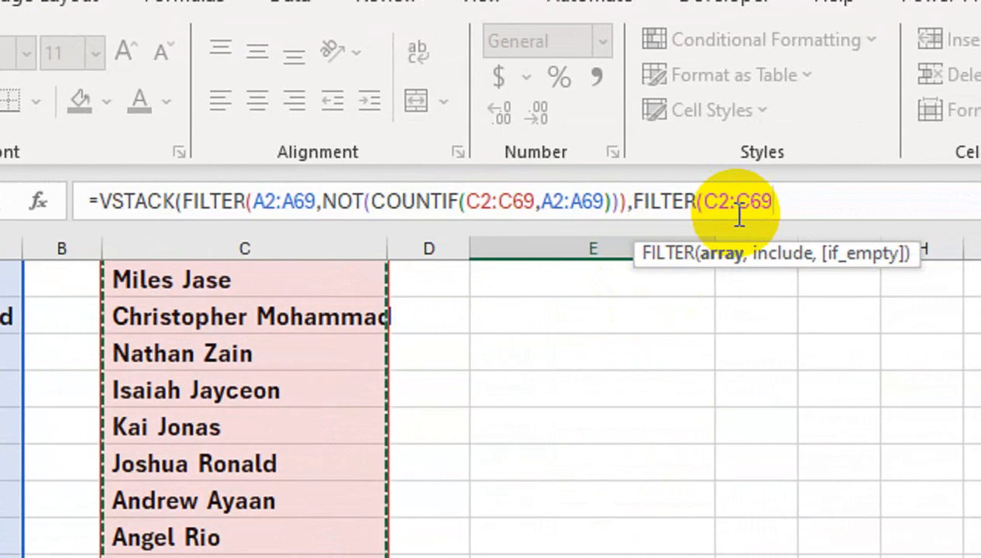
{"action": "type", "text": ","}
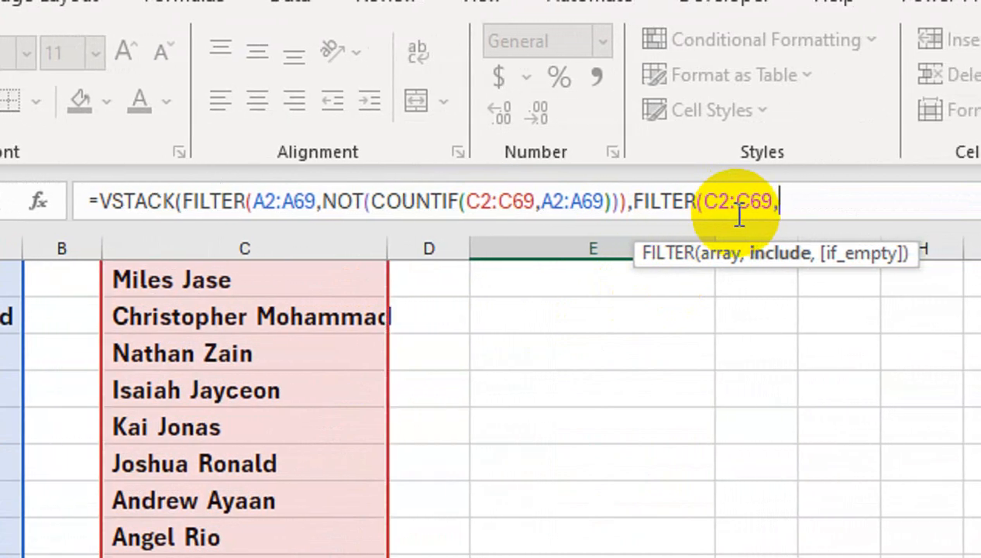
Begin the second FILTER's include argument with NOT(COUNTIF( and use the 2023 names A2:A69 as the COUNTIF range
{"action": "type", "text": "not("}
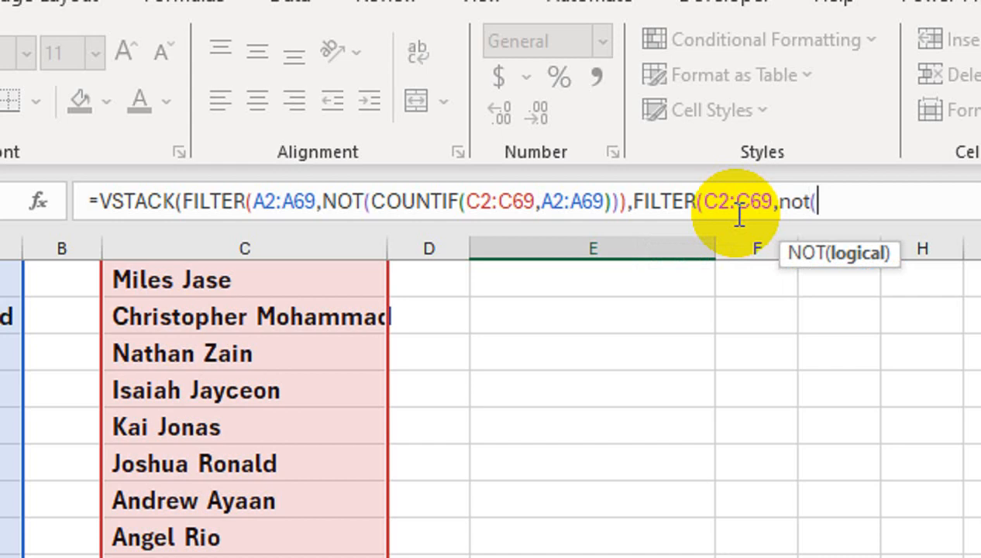
{"action": "type", "text": "coun"}
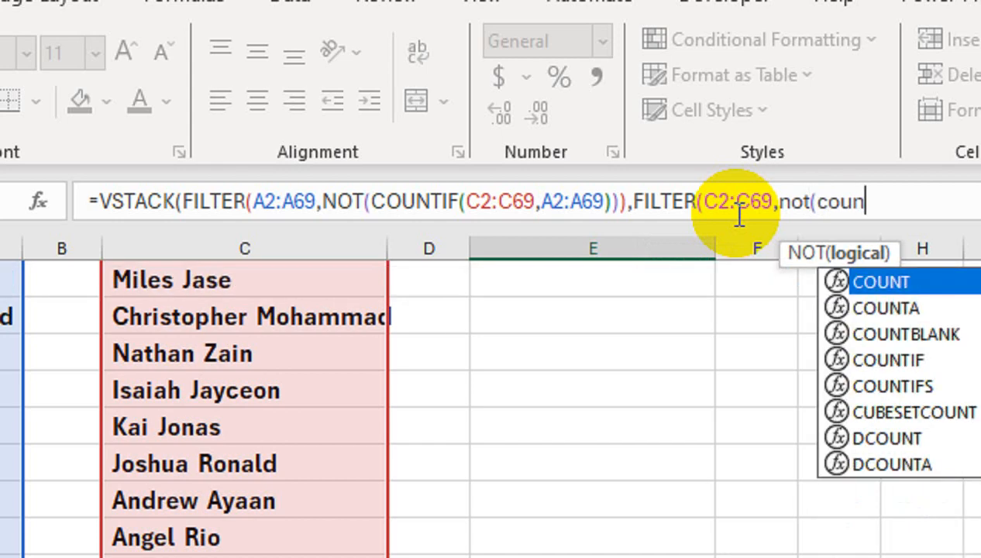
{"action": "type", "text": "tif"}
{"action": "key", "text": "Tab"}
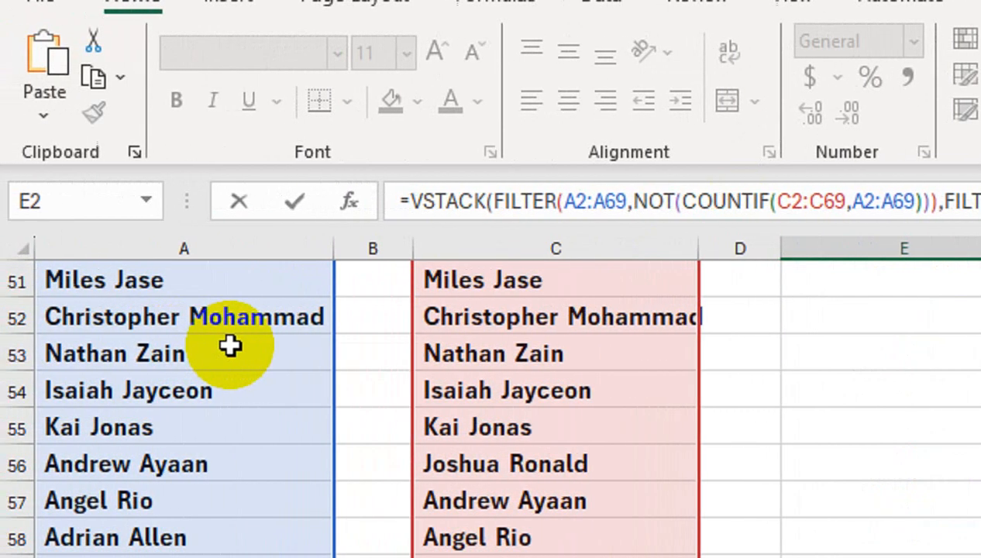
{"action": "left_click", "coordinate": [0, 346]}
{"action": "key", "text": "ctrl+Up"}
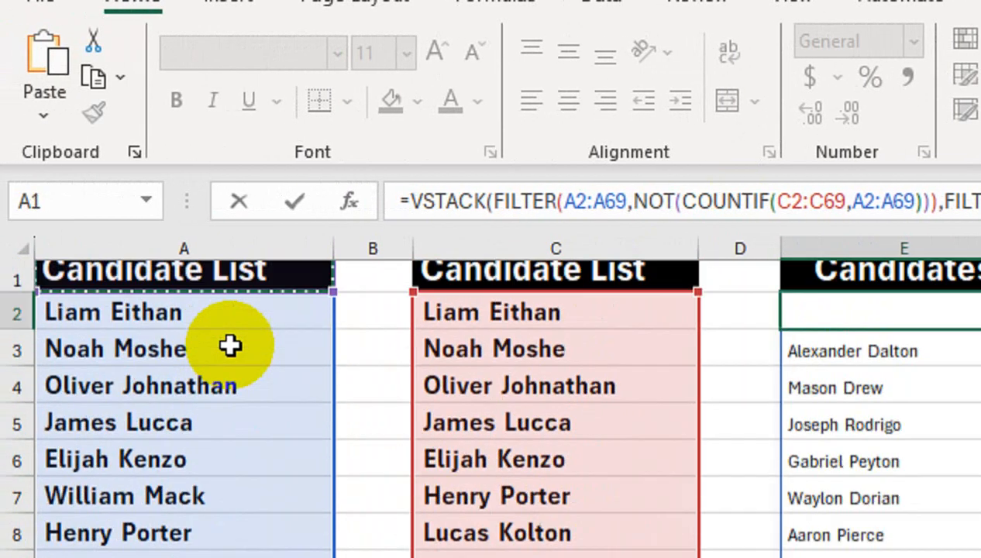
{"action": "key", "text": "Down"}
{"action": "key", "text": "ctrl+shift+Down"}
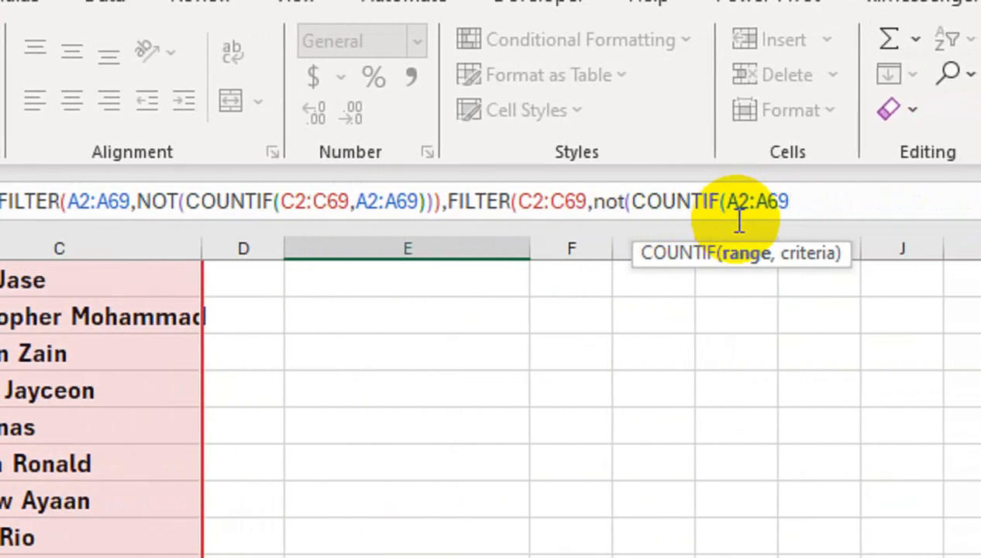
Use C2:C69 as the second COUNTIF's criteria, close all parentheses, enter the VSTACK formula and select its results E2:E17
{"action": "type", "text": ","}
{"action": "left_click", "coordinate": [161, 318]}
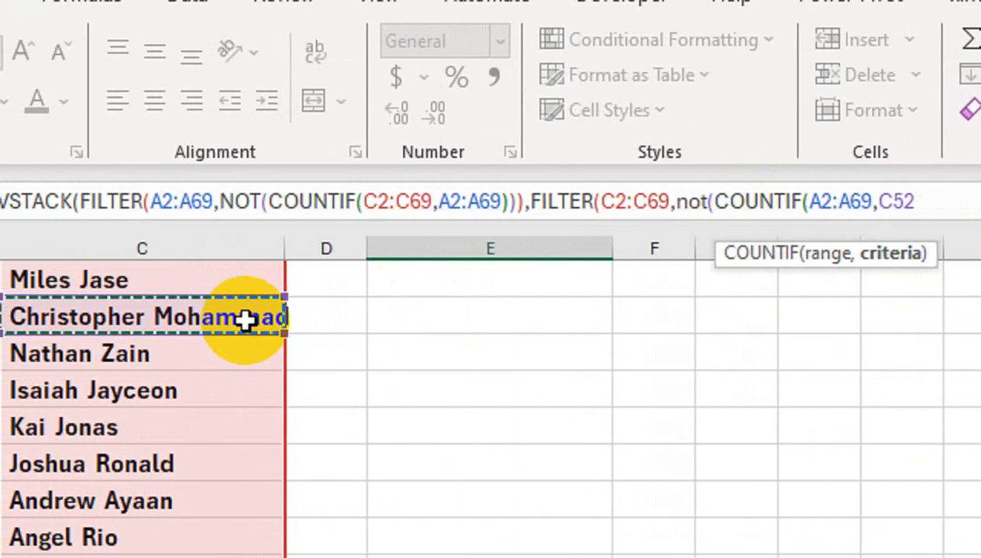
{"action": "key", "text": "ctrl+Up"}
{"action": "key", "text": "Down"}
{"action": "key", "text": "ctrl+shift+Down"}
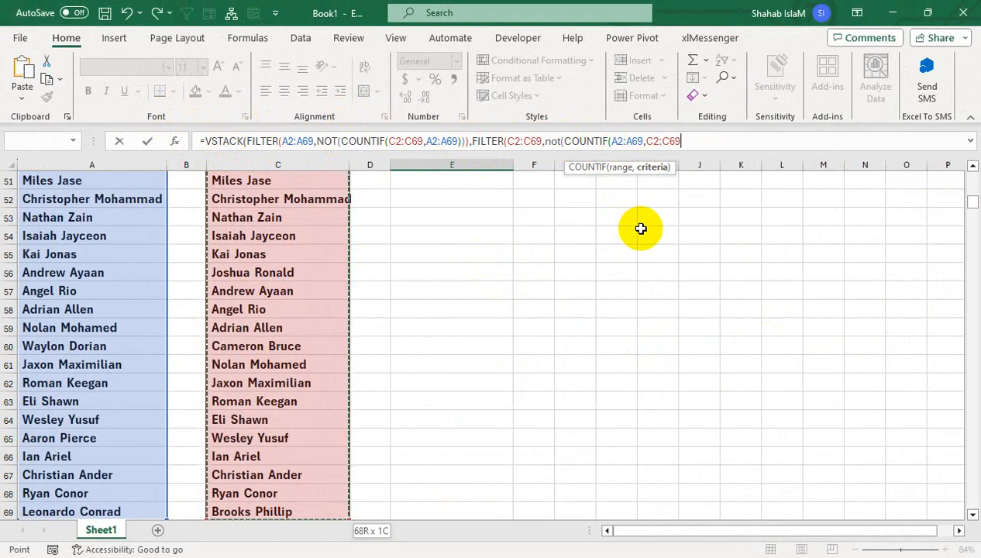
{"action": "type", "text": "))"}
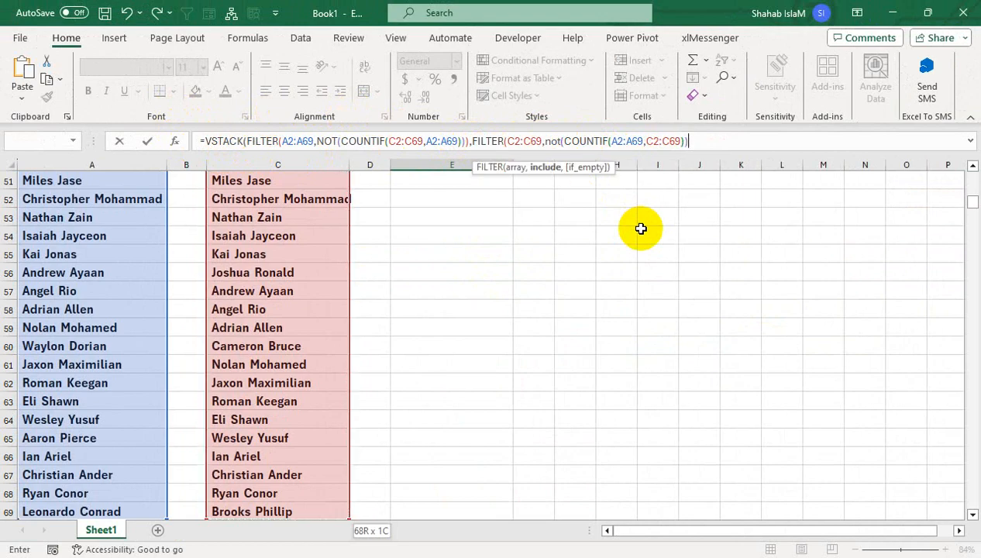
{"action": "type", "text": ")"}
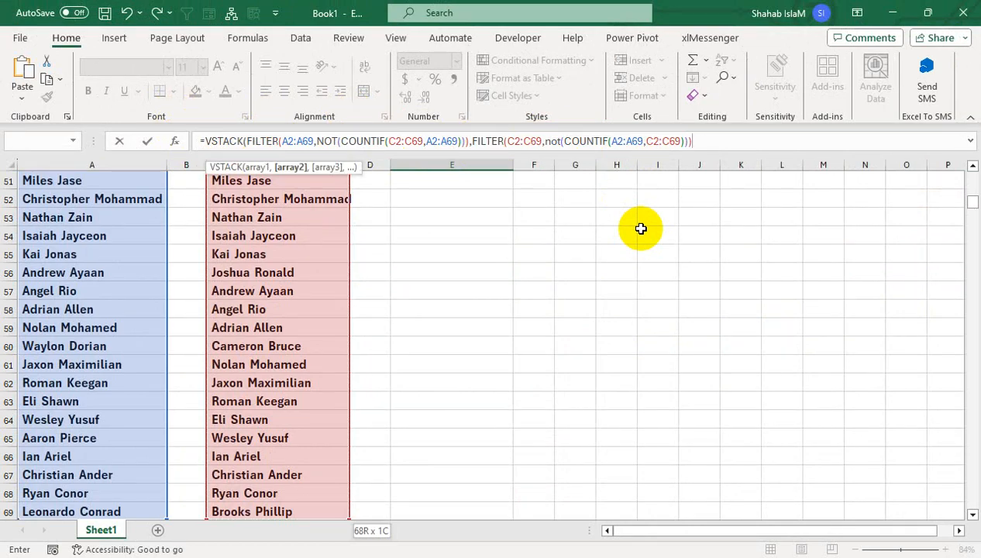
{"action": "type", "text": ")"}
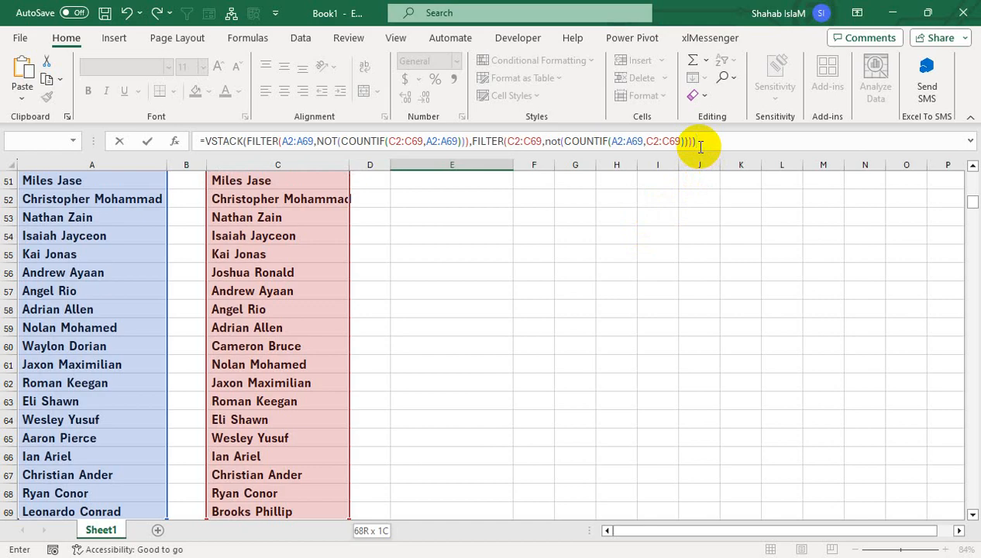
{"action": "key", "text": "Return"}
{"action": "left_click_drag", "start_coordinate": [616, 234], "coordinate": [564, 113]}
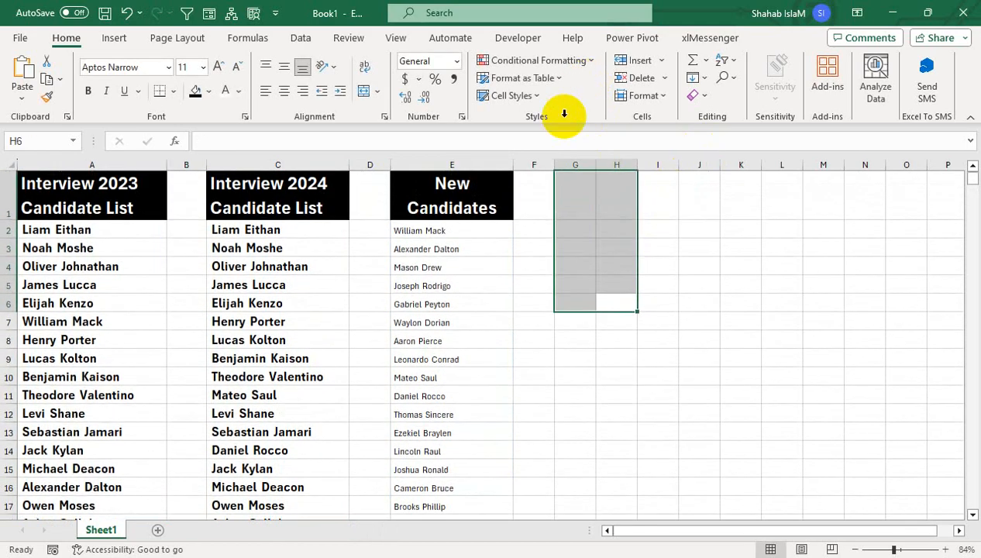
{"action": "left_click_drag", "start_coordinate": [434, 230], "coordinate": [435, 502]}
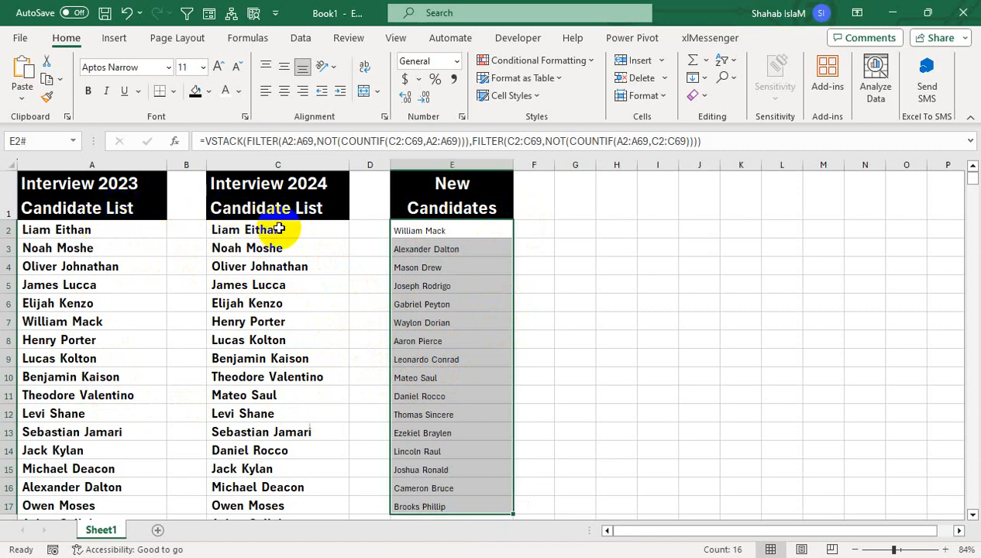
Enter the label "list 1" in B2, beside the first 2023 candidate
{"action": "left_click", "coordinate": [178, 235]}
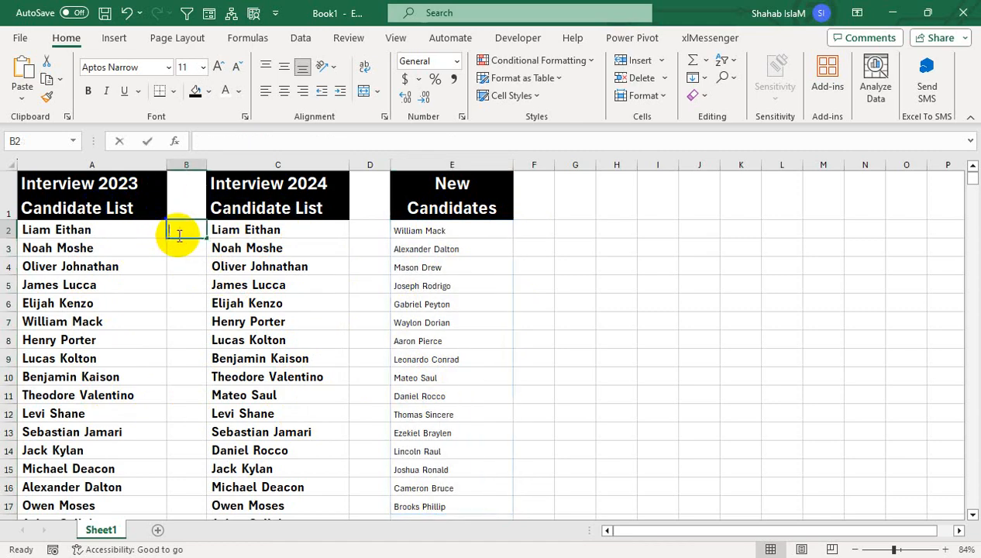
{"action": "type", "text": "list"}
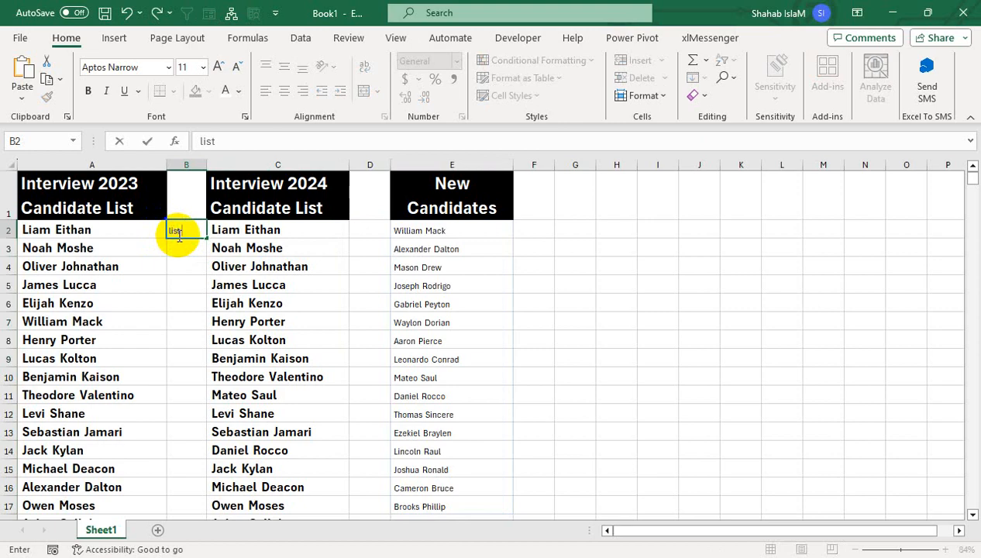
{"action": "type", "text": " 1"}
{"action": "key", "text": "Return"}
{"action": "left_click", "coordinate": [186, 216]}
{"action": "left_click", "coordinate": [199, 230]}
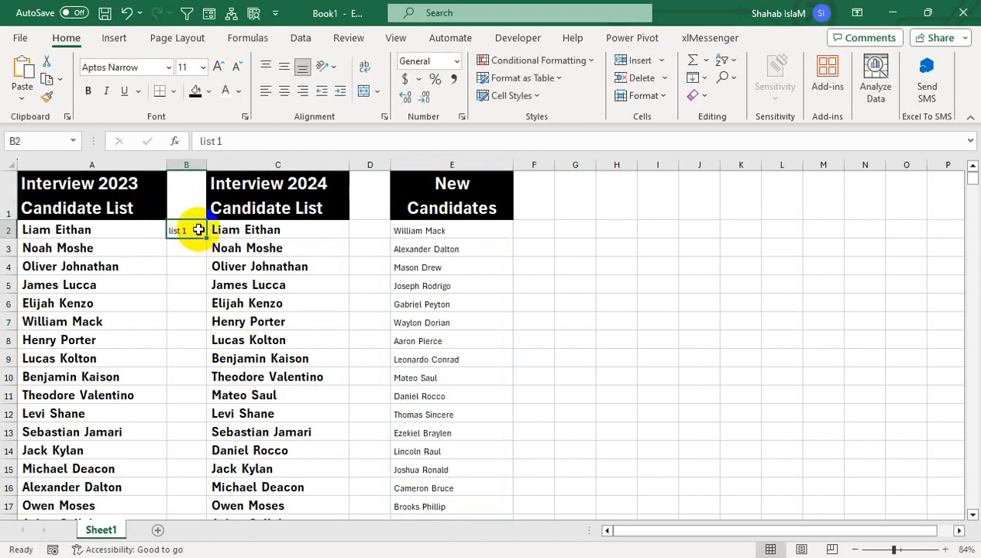
Fill column B down to row 69 with the identical label "list 1" for every 2023 candidate
{"action": "double_click", "coordinate": [205, 237]}
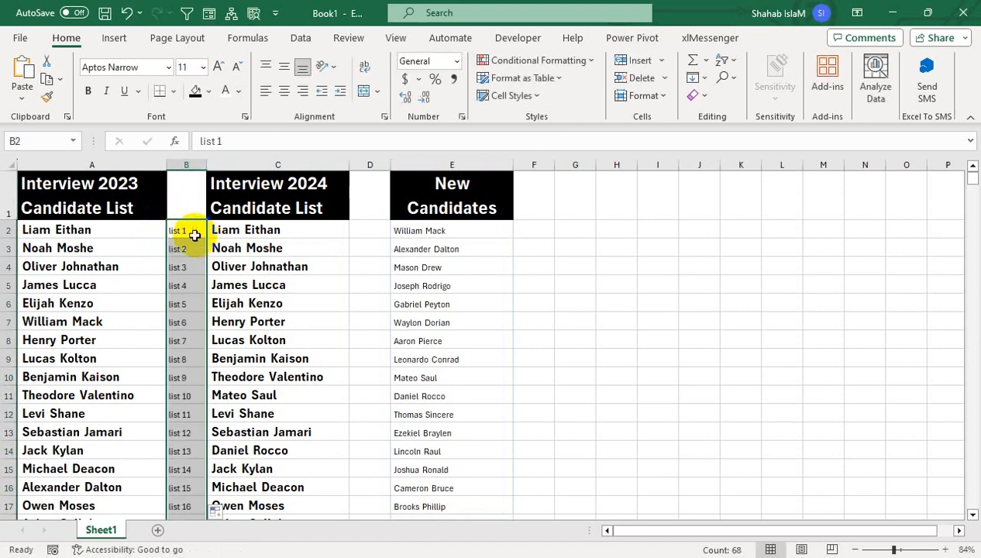
{"action": "left_click", "coordinate": [193, 233]}
{"action": "key", "text": "ctrl+Down"}
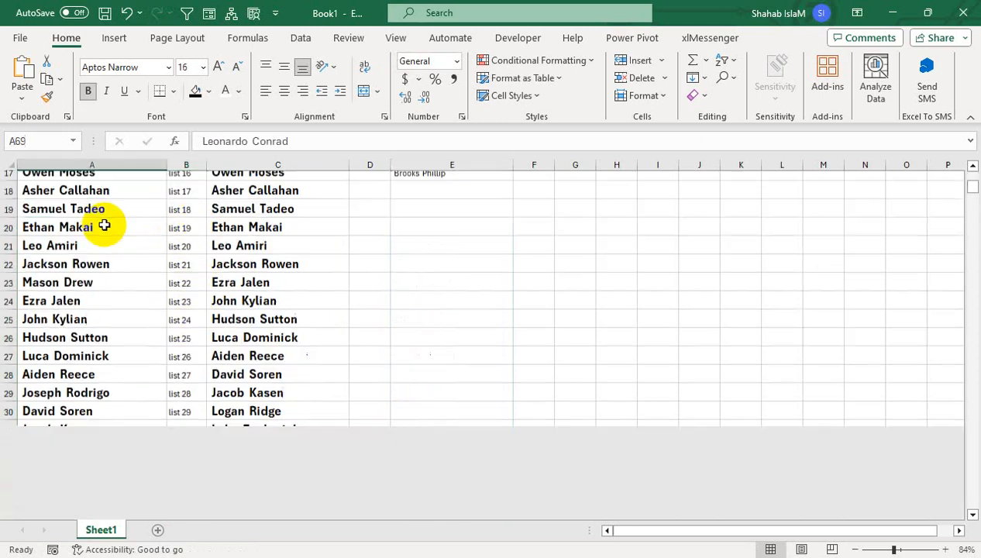
{"action": "key", "text": "ctrl+shift+Up"}
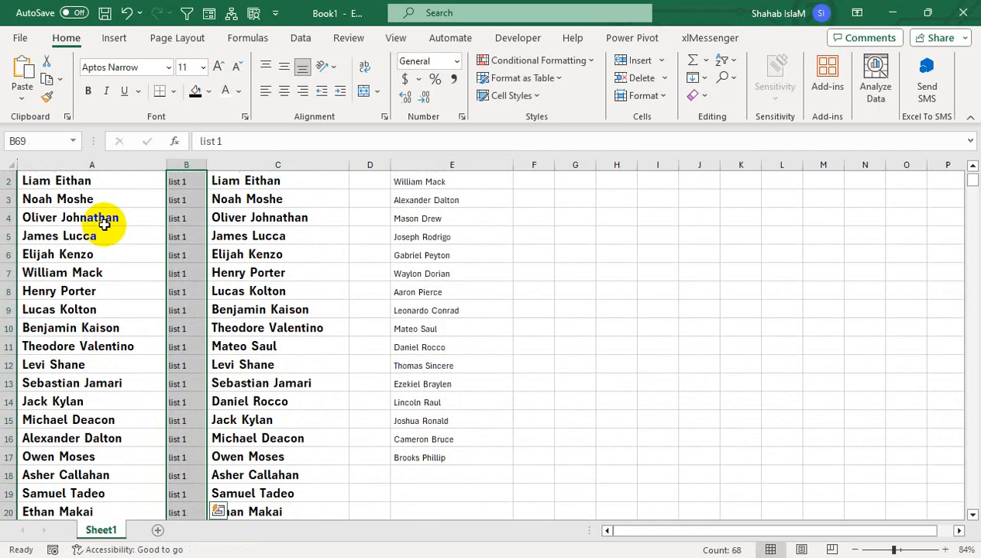
Enter the label "list 2" in D2, beside the first 2024 candidate
{"action": "key", "text": "Right"}
{"action": "key", "text": "Up"}
{"action": "key", "text": "Up"}
{"action": "key", "text": "ctrl+Up"}
{"action": "key", "text": "Right"}
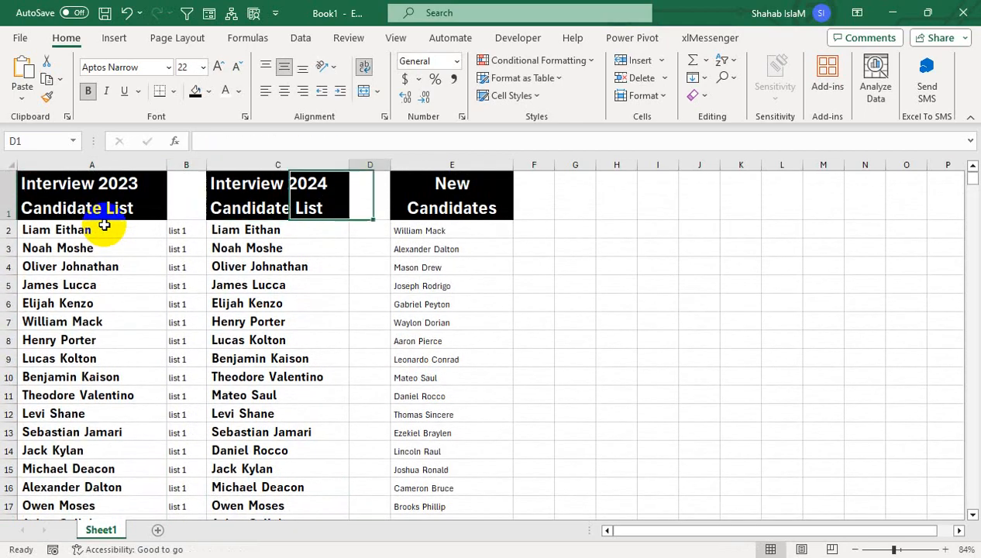
{"action": "key", "text": "Down"}
{"action": "type", "text": "list"}
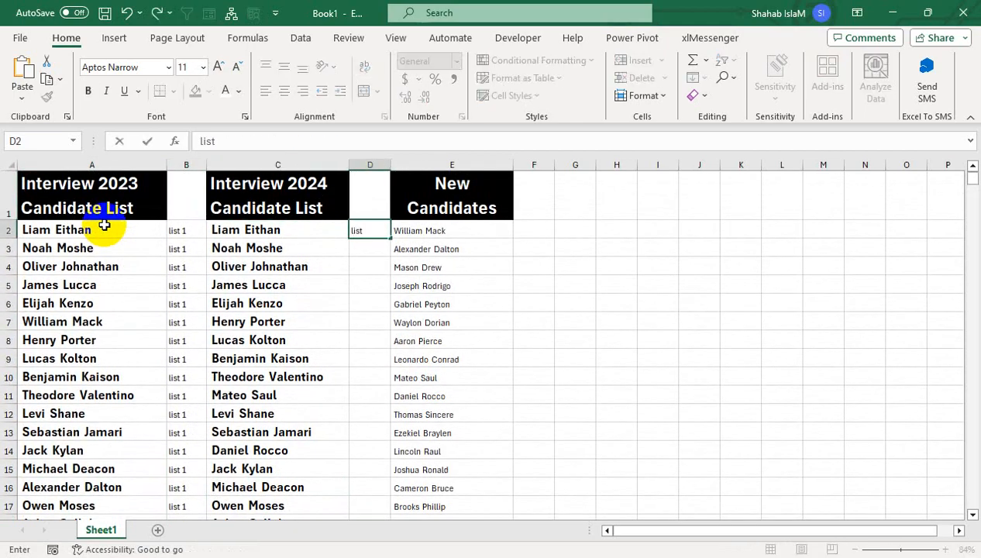
{"action": "type", "text": " 2"}
{"action": "key", "text": "ctrl+Return"}
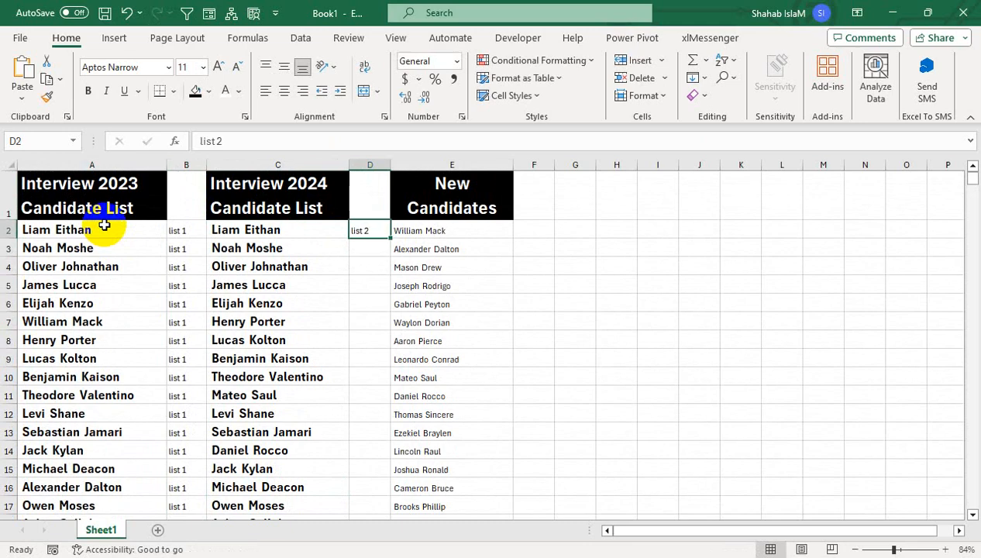
Copy the "list 2" label from D2 down to D69 and return to the start of the sheet
{"action": "key", "text": "Left"}
{"action": "key", "text": "ctrl+Down"}
{"action": "key", "text": "Right"}
{"action": "key", "text": "ctrl+shift+Up"}
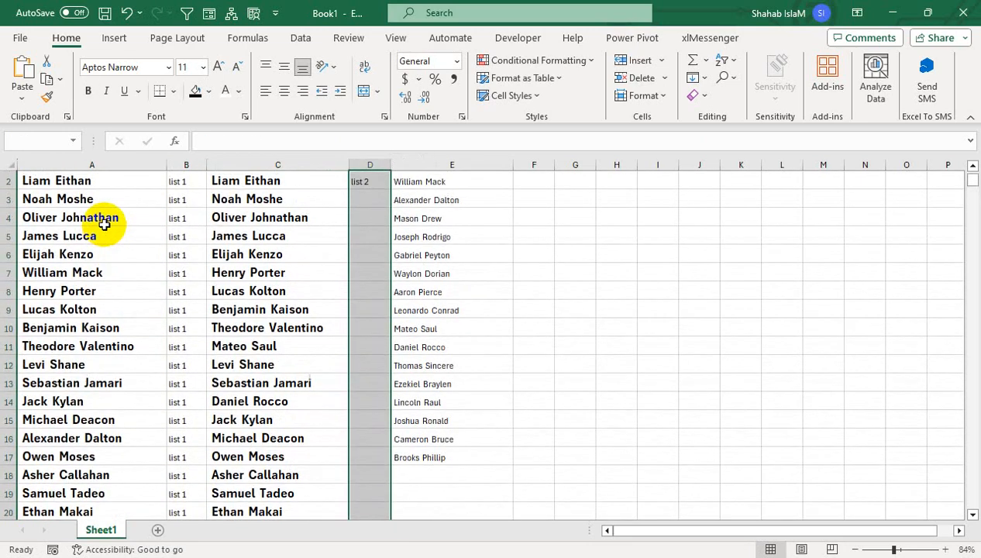
{"action": "key", "text": "ctrl+d"}
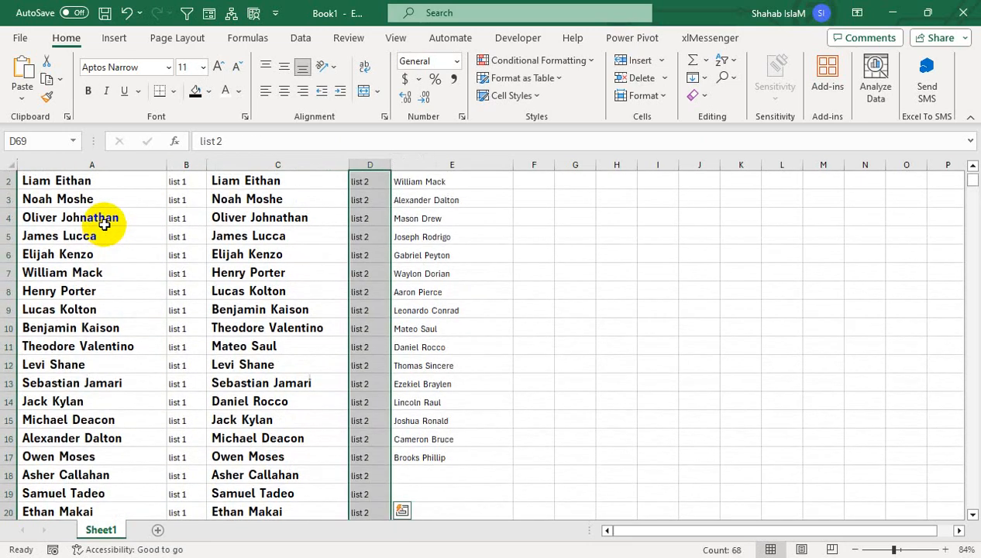
{"action": "key", "text": "ctrl+Up"}
{"action": "key", "text": "ctrl+Up"}
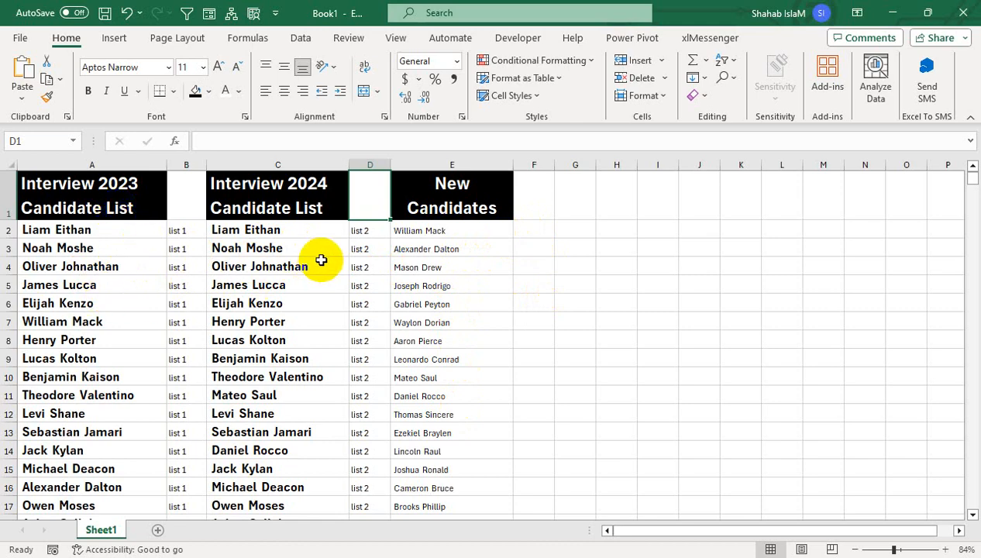
Begin a formula in F2 with IFERROR(VLOOKUP( and use E2 as the lookup value
{"action": "left_click", "coordinate": [533, 231]}
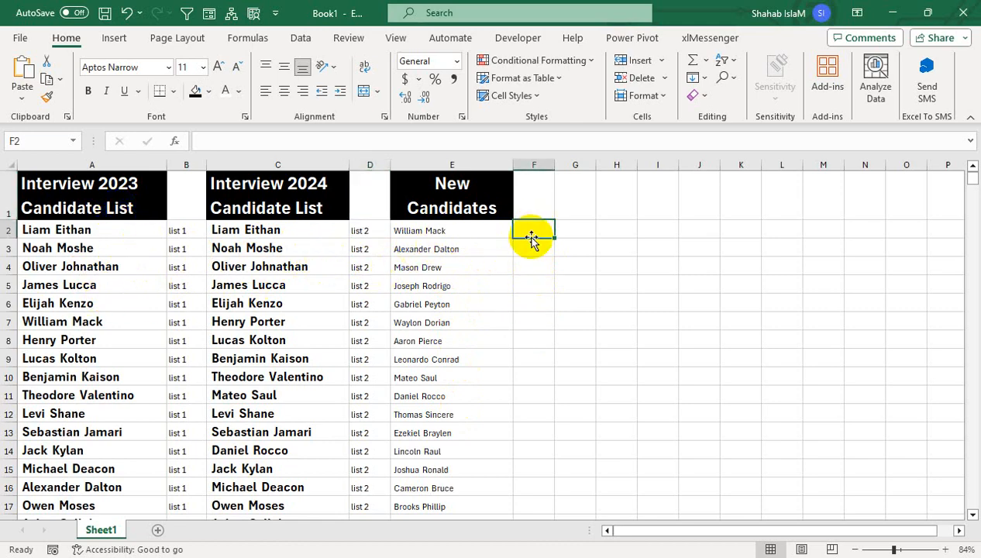
{"action": "type", "text": "=IFERROR("}
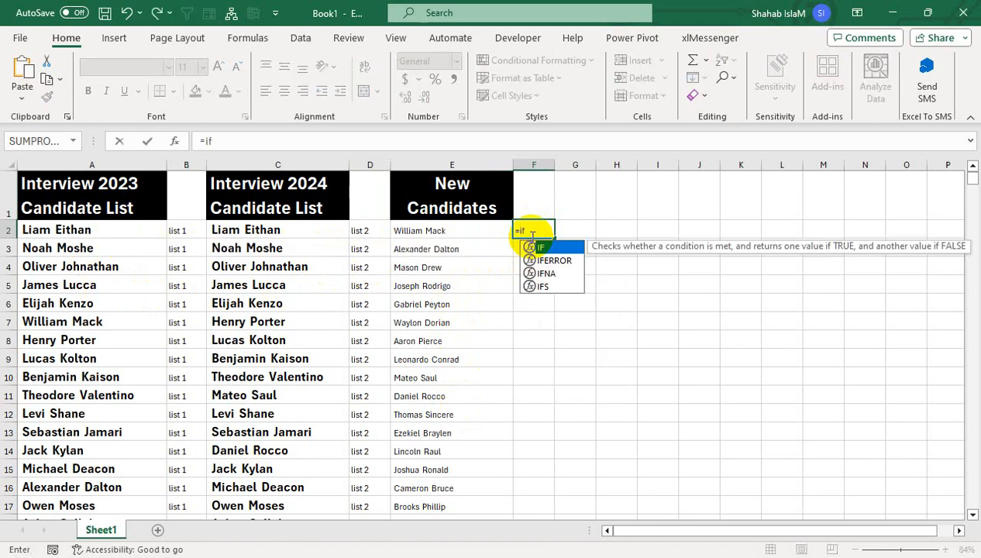
{"action": "type", "text": "vlo"}
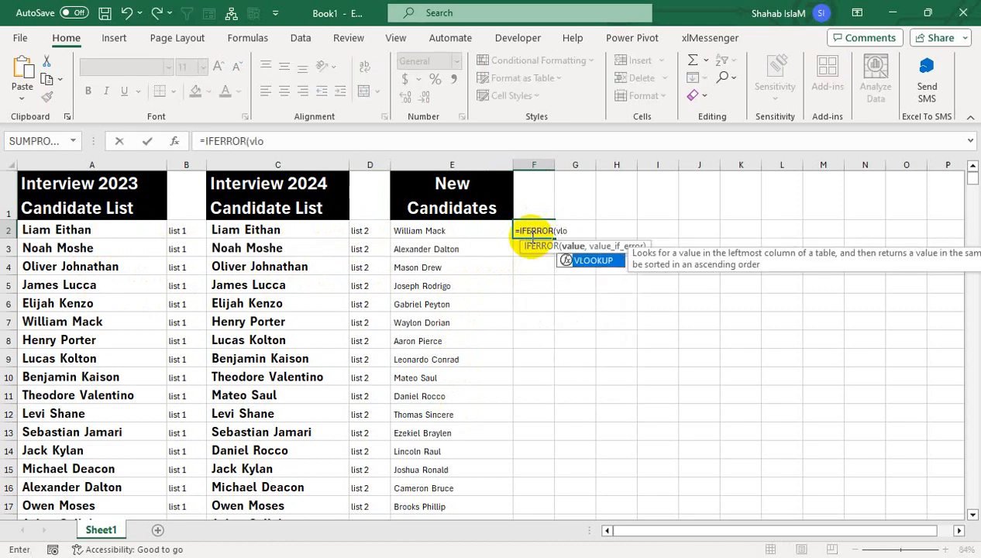
{"action": "key", "text": "Tab"}
{"action": "left_click", "coordinate": [490, 231]}
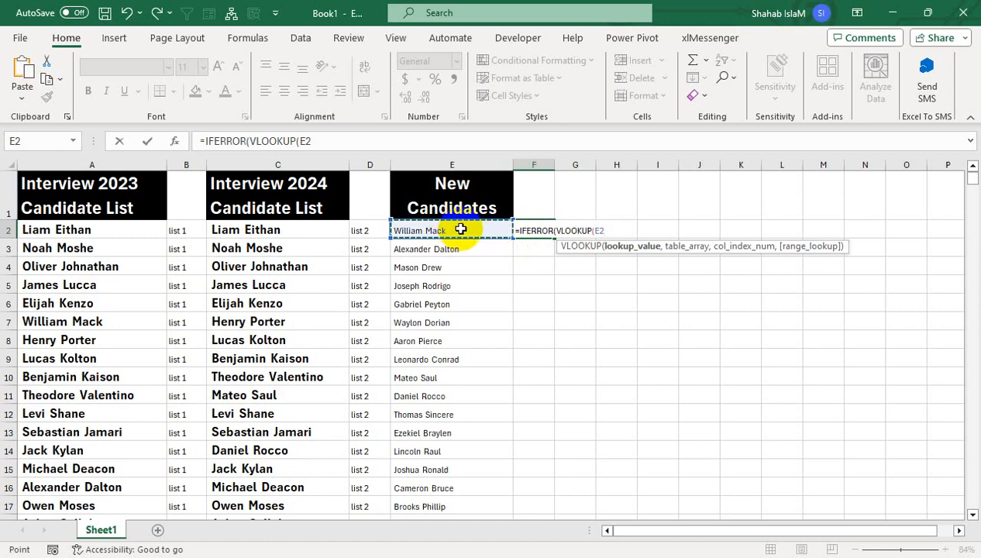
{"action": "type", "text": ","}
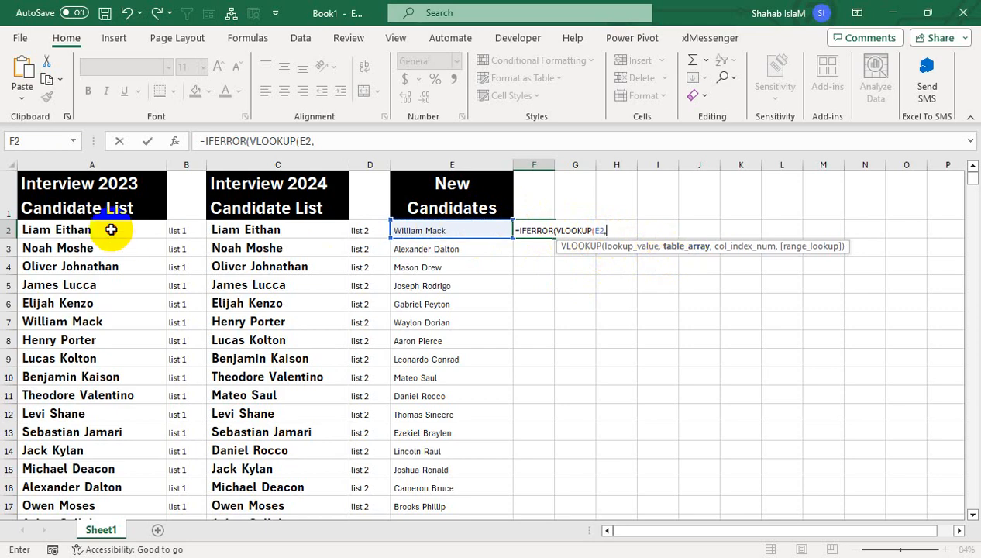
Complete the first VLOOKUP with table array A2:B69, column index 2 and FALSE for an exact match
{"action": "left_click_drag", "start_coordinate": [108, 229], "coordinate": [176, 230]}
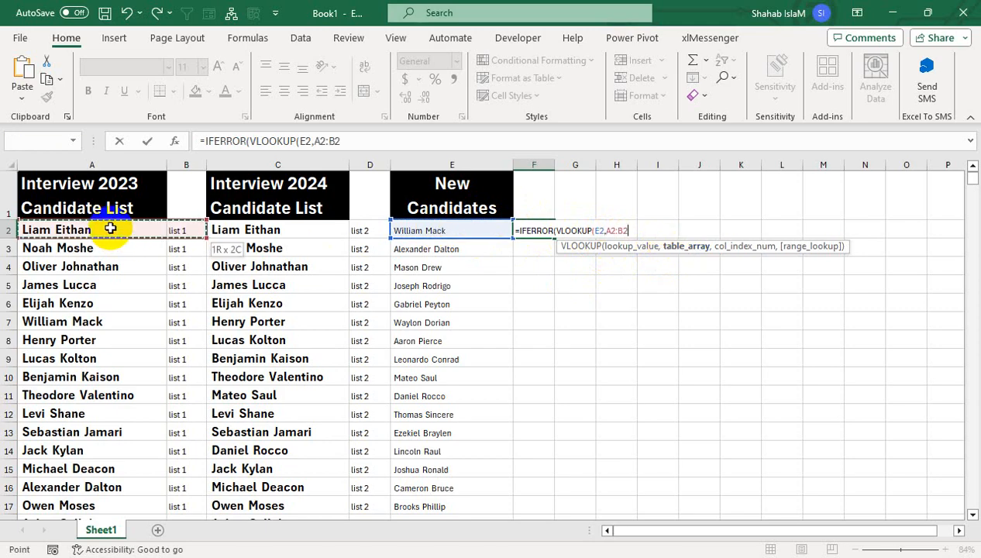
{"action": "key", "text": "ctrl+shift+Down"}
{"action": "type", "text": ","}
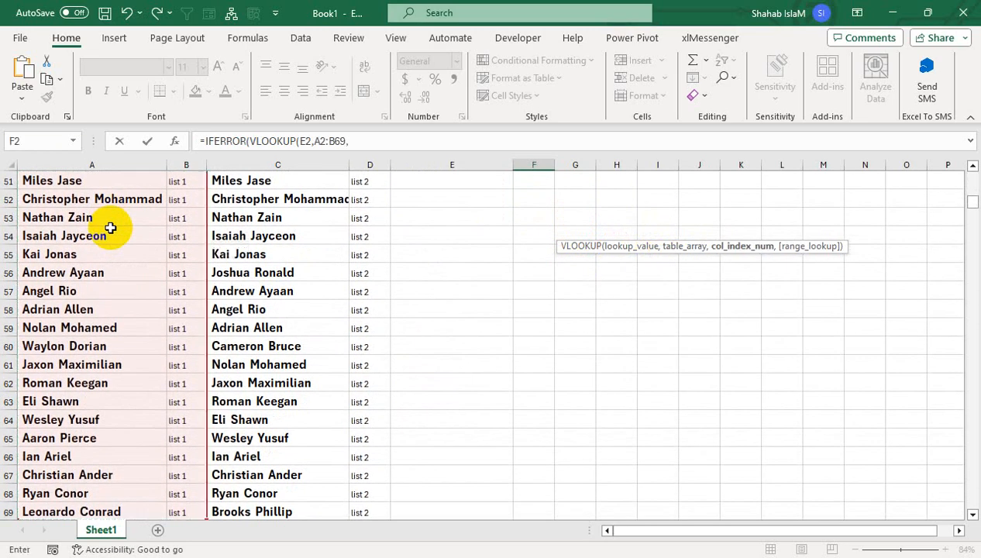
{"action": "type", "text": "2,"}
{"action": "key", "text": "Down"}
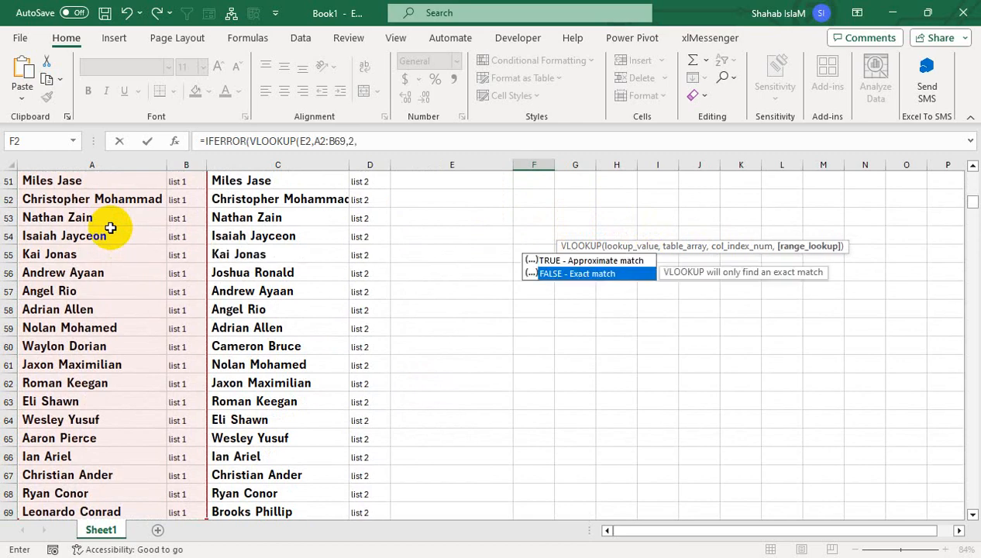
{"action": "key", "text": "Tab"}
{"action": "type", "text": ")"}
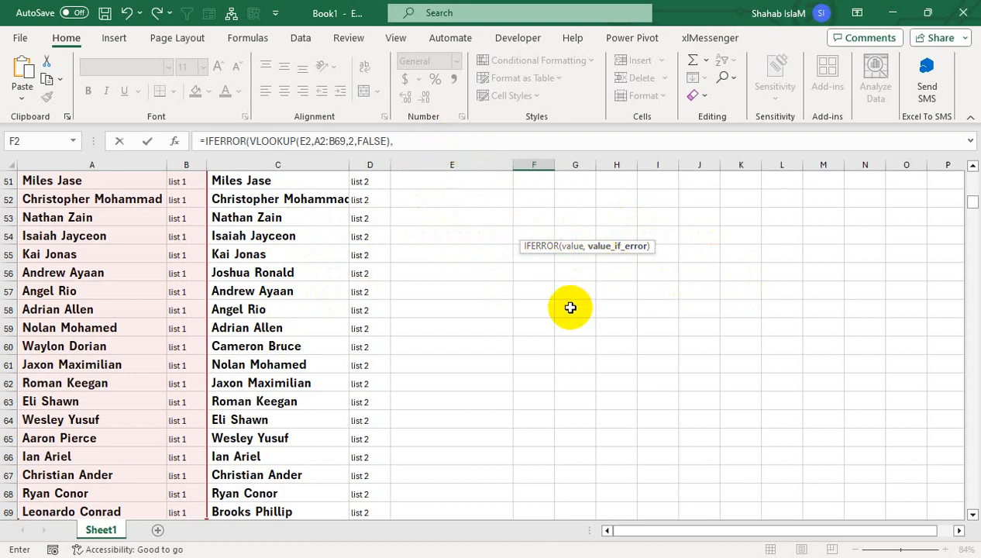
Start a second VLOOKUP as the IFERROR fallback in the F2 formula, with E2 as the lookup value
{"action": "type", "text": "vlo"}
{"action": "key", "text": "Tab"}
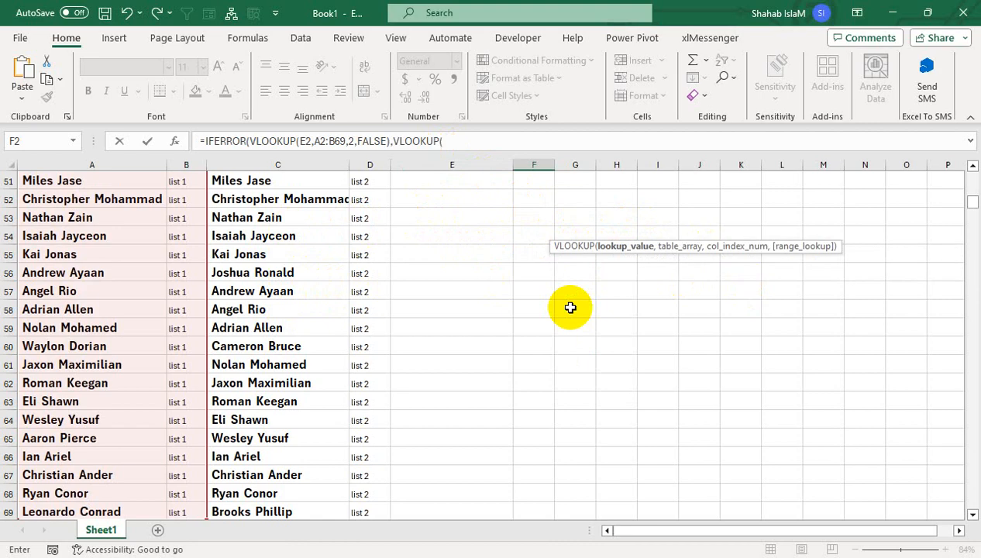
{"action": "key", "text": "Up"}
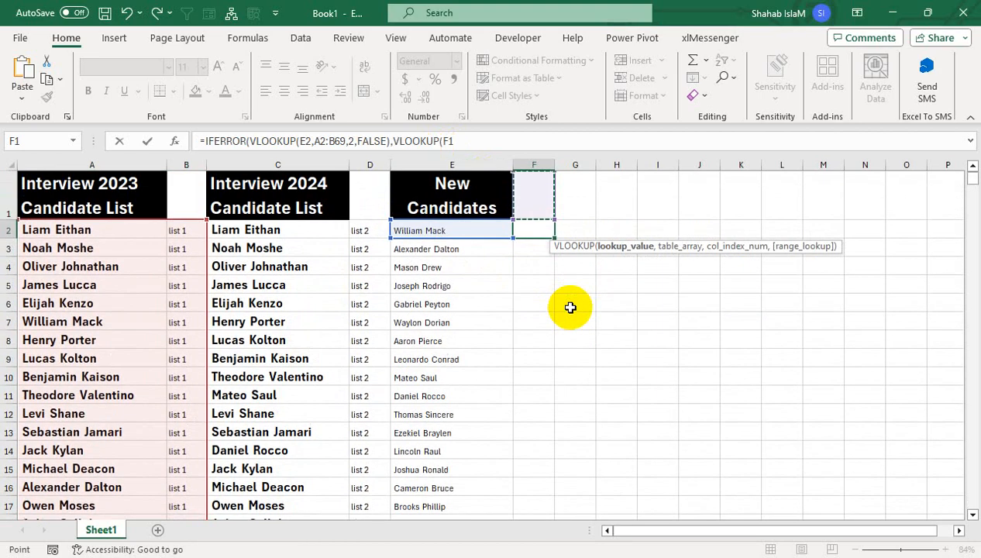
{"action": "left_click", "coordinate": [440, 229]}
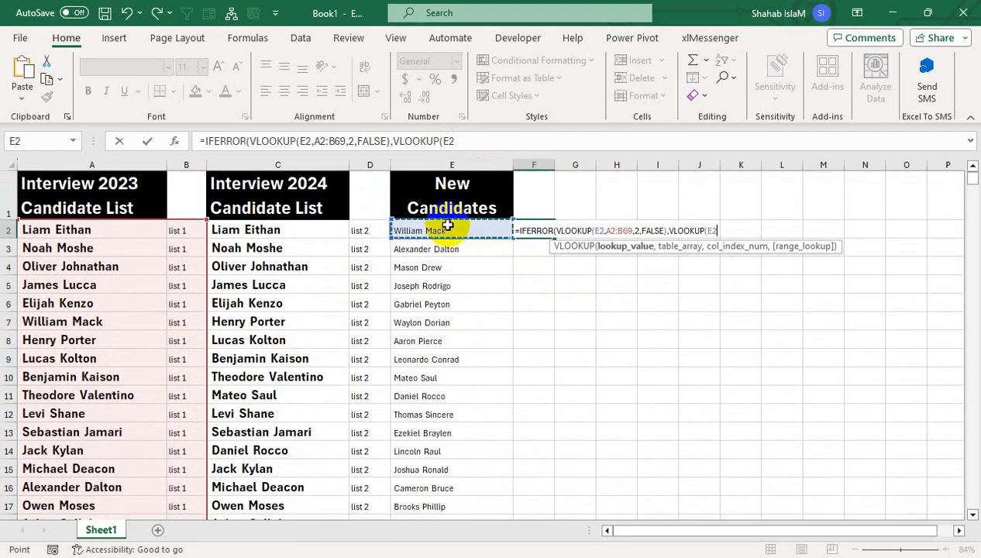
{"action": "type", "text": ","}
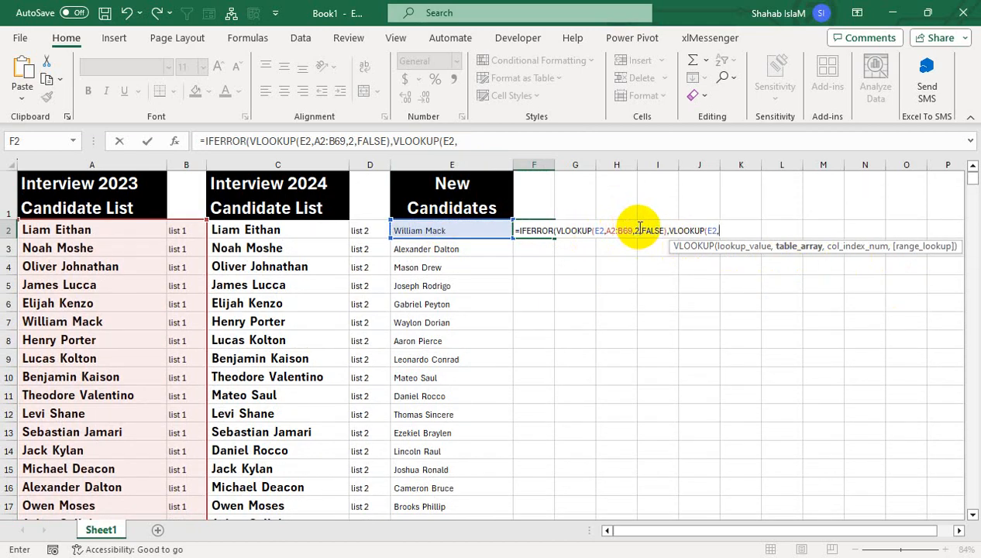
Complete the second VLOOKUP with table array C2:D69, column index 2 and FALSE for an exact match, and enter the formula
{"action": "left_click", "coordinate": [326, 229]}
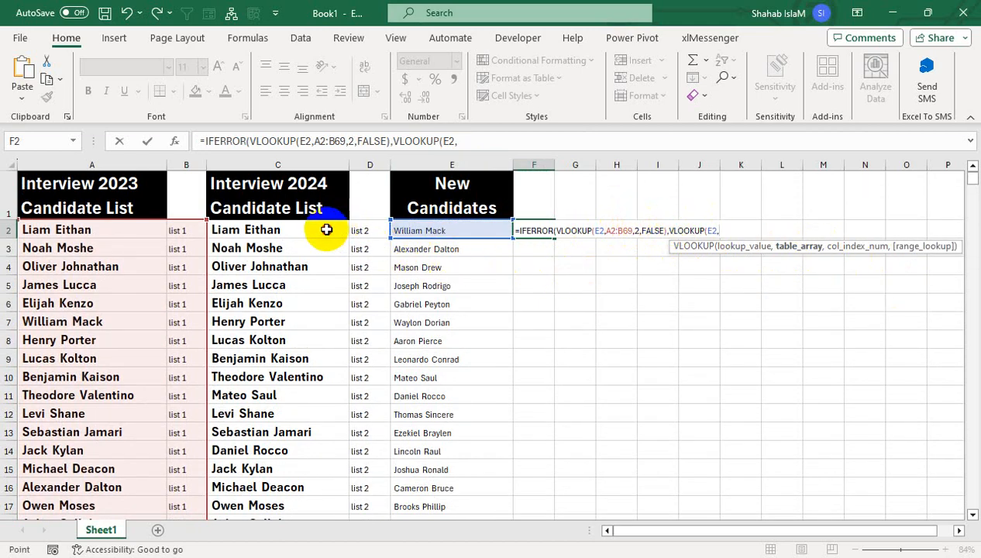
{"action": "key", "text": "shift+Right"}
{"action": "key", "text": "ctrl+shift+Down"}
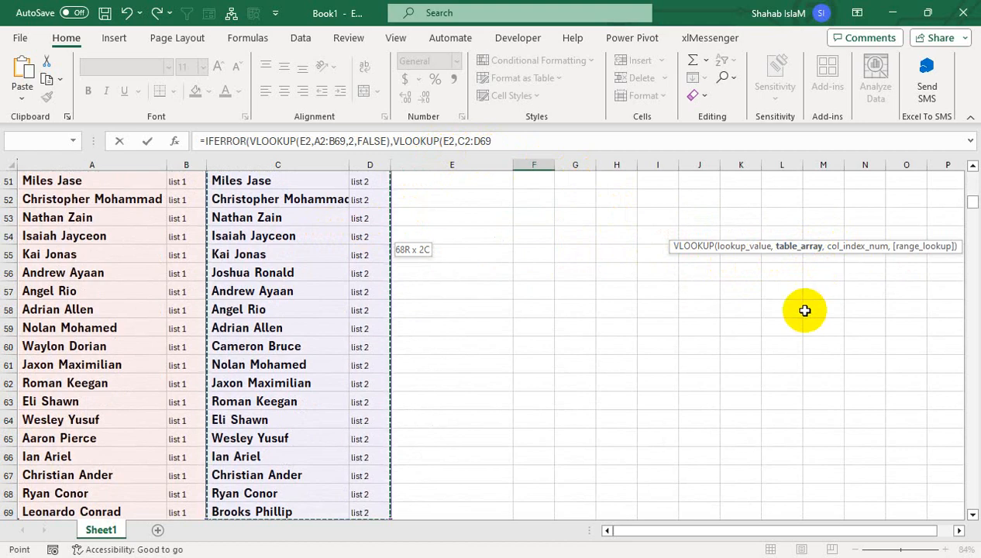
{"action": "type", "text": ","}
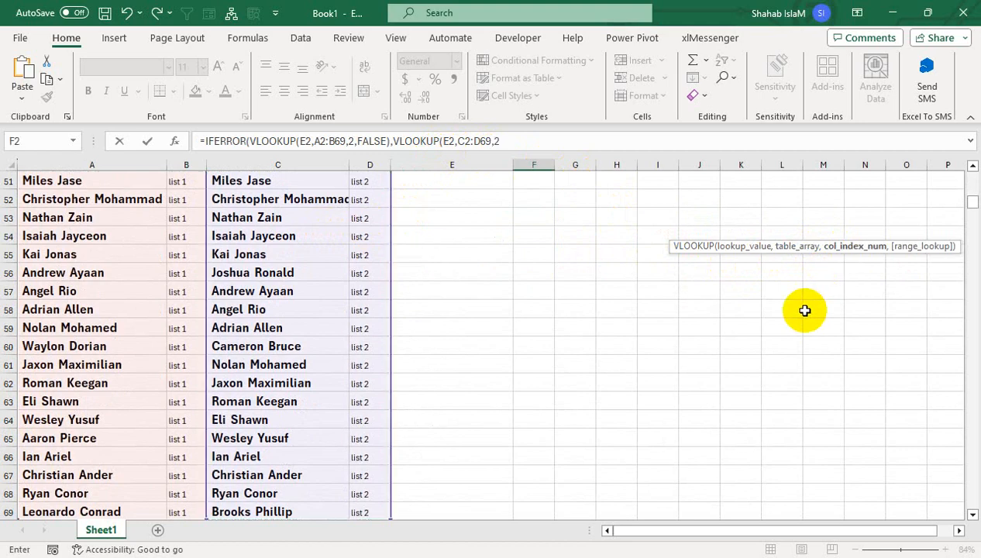
{"action": "type", "text": "2,"}
{"action": "key", "text": "Down"}
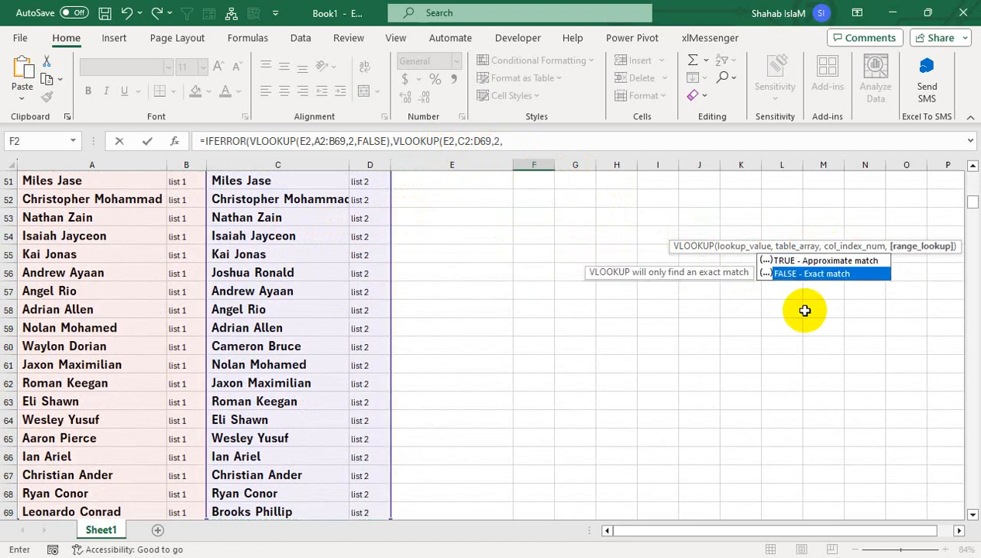
{"action": "key", "text": "Tab"}
{"action": "type", "text": ")"}
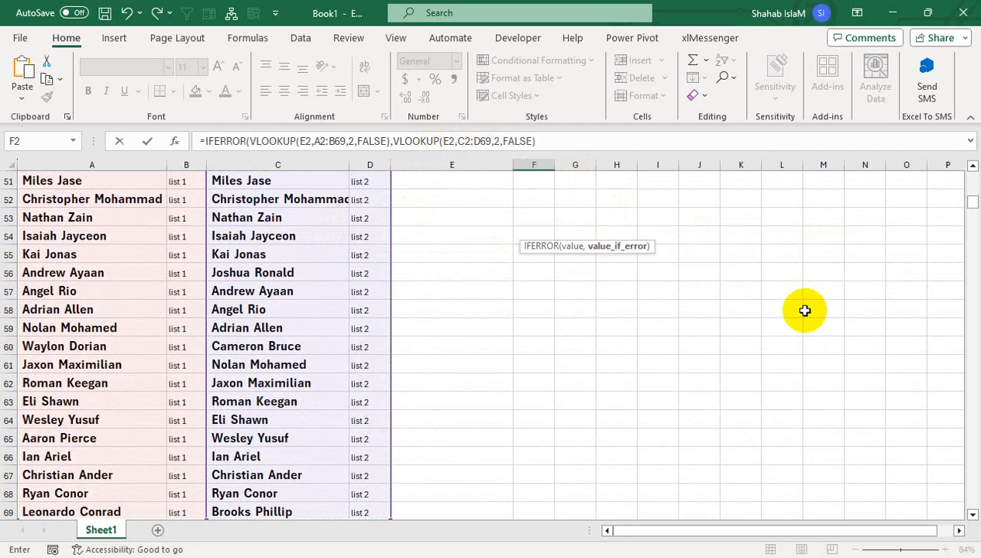
{"action": "type", "text": ")"}
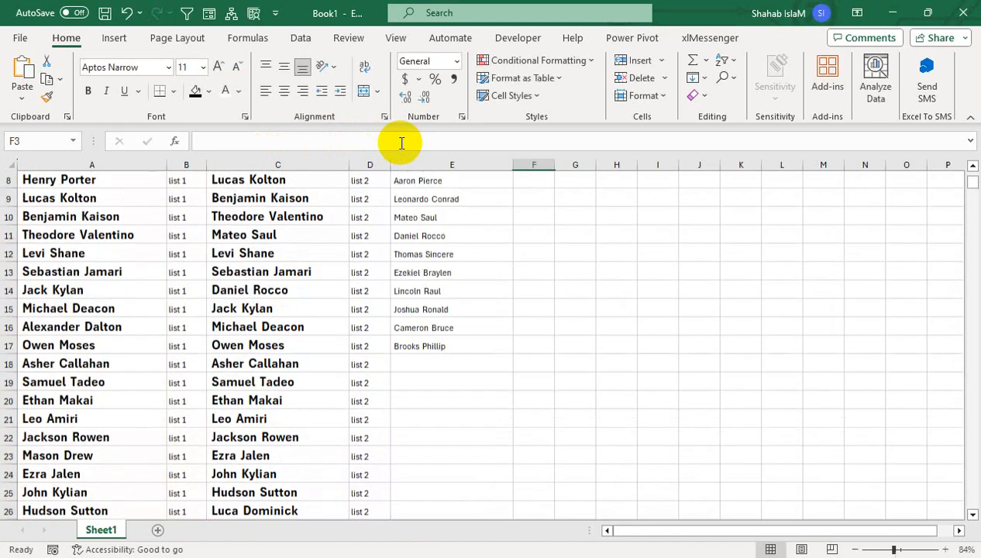
Make both table arrays in the F2 formula absolute, as $A$2:$B$69 and $C$2:$D$69
{"action": "scroll", "coordinate": [396, 140], "scroll_direction": "up", "scroll_amount": 2}
{"action": "left_click_drag", "start_coordinate": [465, 242], "coordinate": [445, 204]}
{"action": "left_click", "coordinate": [431, 227]}
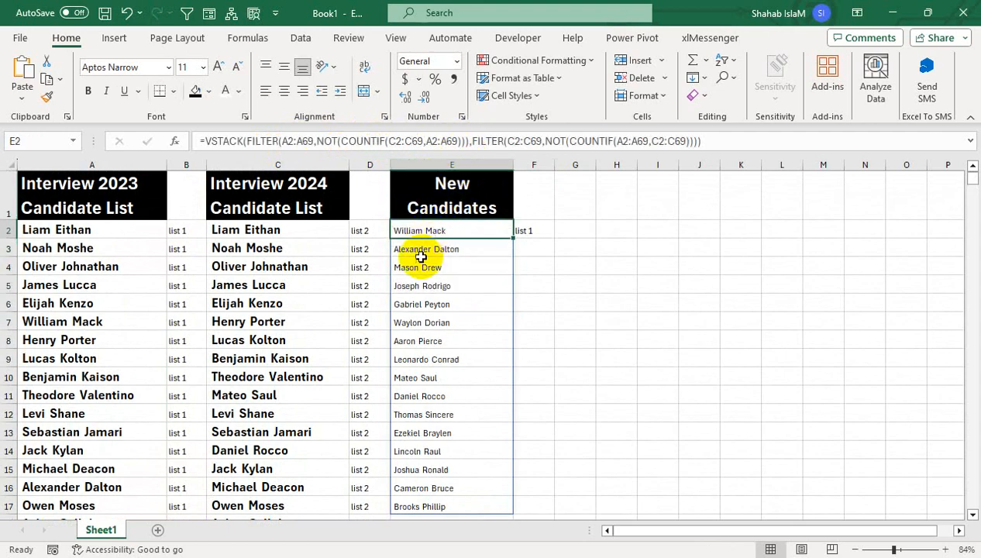
{"action": "left_click", "coordinate": [540, 232]}
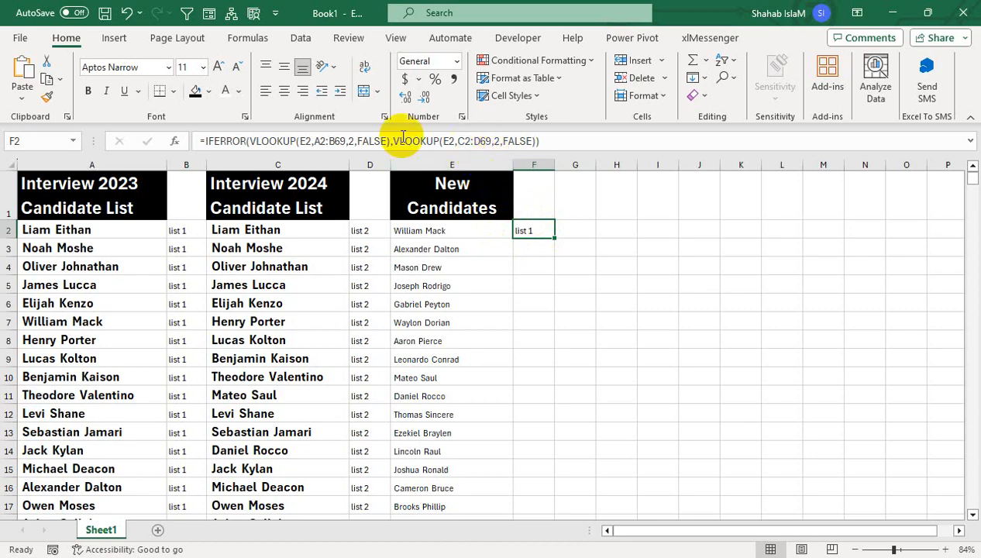
{"action": "left_click_drag", "start_coordinate": [347, 140], "coordinate": [313, 140]}
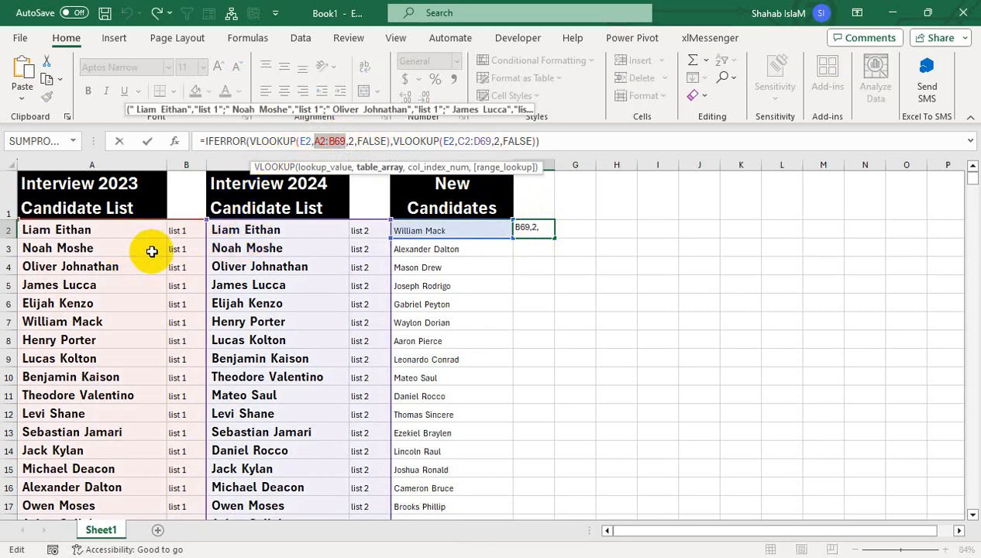
{"action": "key", "text": "F4"}
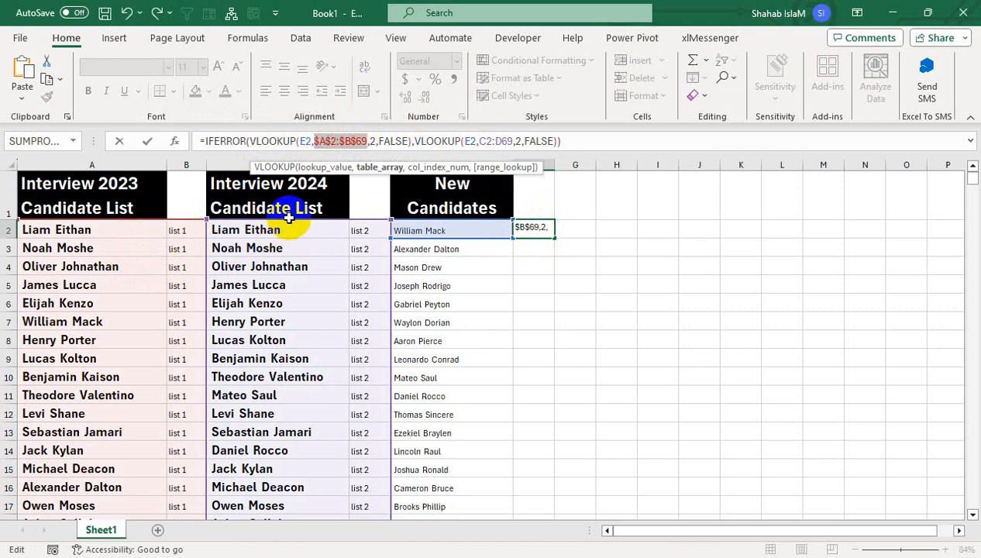
{"action": "left_click_drag", "start_coordinate": [515, 141], "coordinate": [479, 140]}
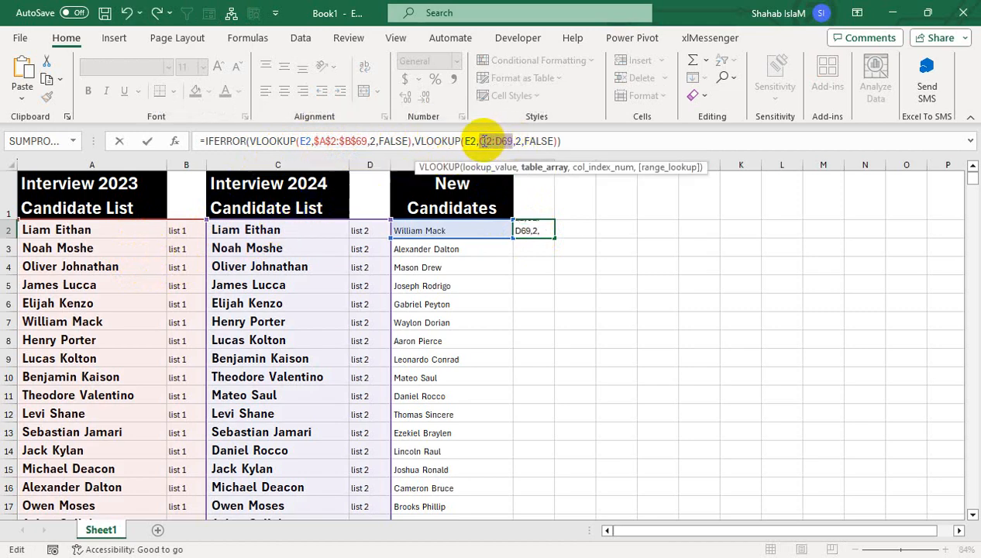
{"action": "key", "text": "F4"}
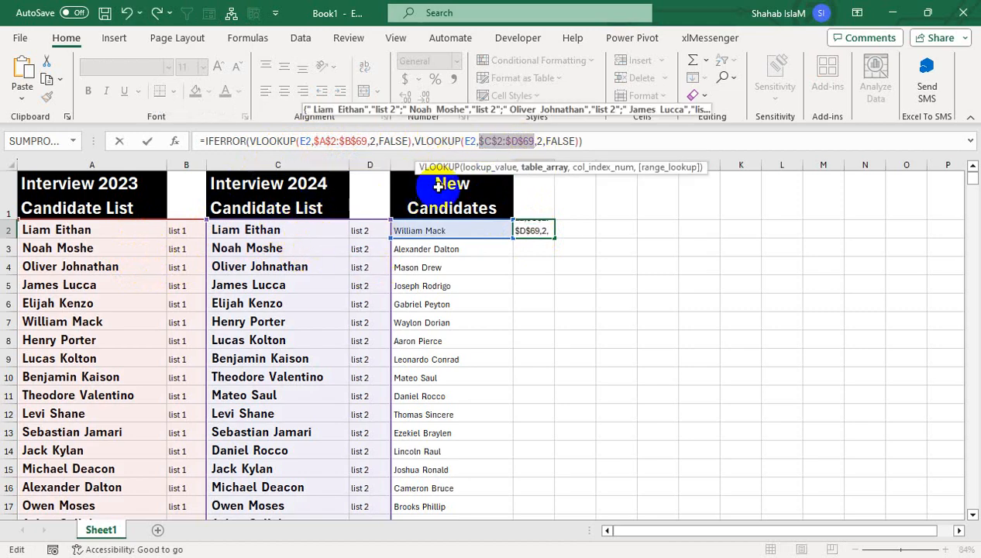
{"action": "key", "text": "Return"}
Fill the F2 formula down column F and check the list labels beside the new candidates
{"action": "left_click", "coordinate": [537, 230]}
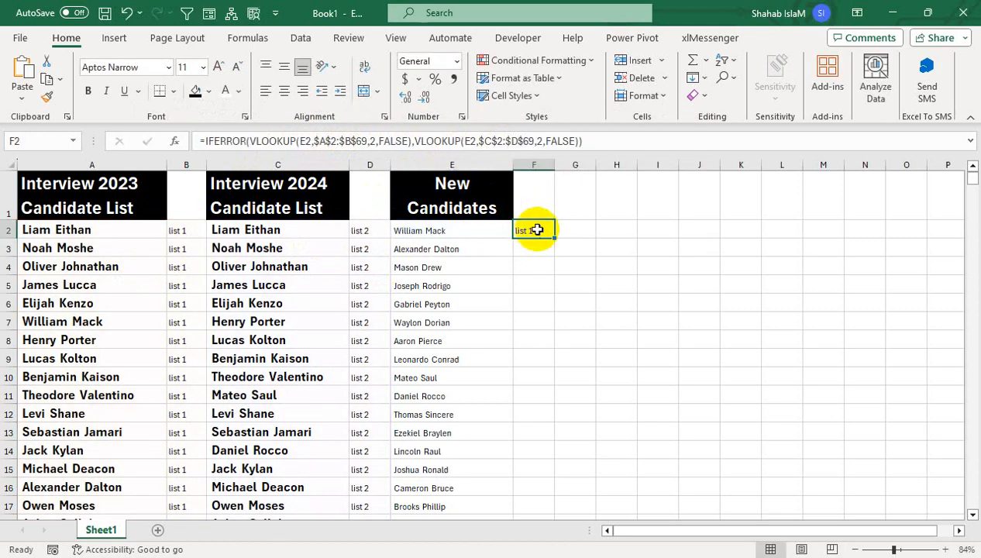
{"action": "double_click", "coordinate": [555, 240]}
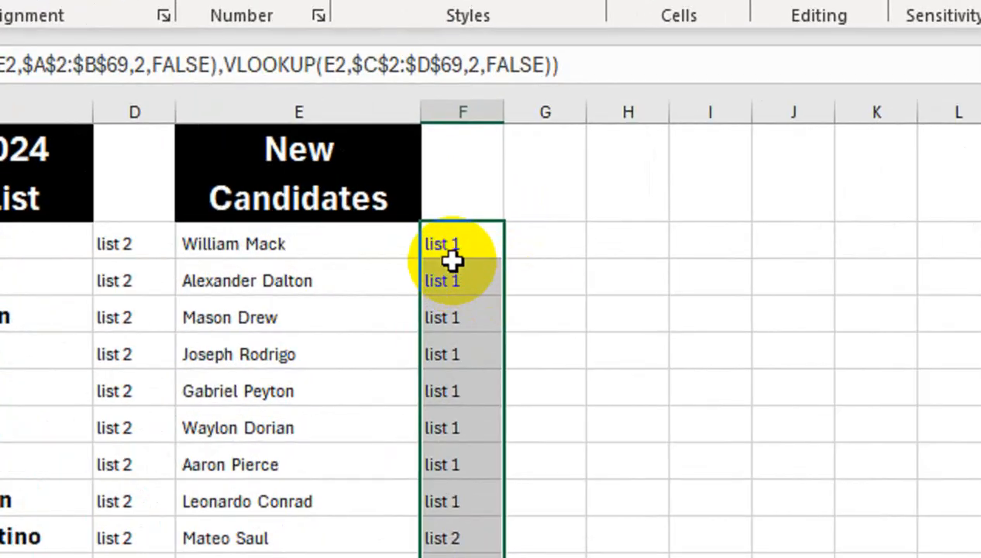
{"action": "left_click_drag", "start_coordinate": [518, 231], "coordinate": [452, 352]}
{"action": "left_click_drag", "start_coordinate": [298, 447], "coordinate": [294, 462]}
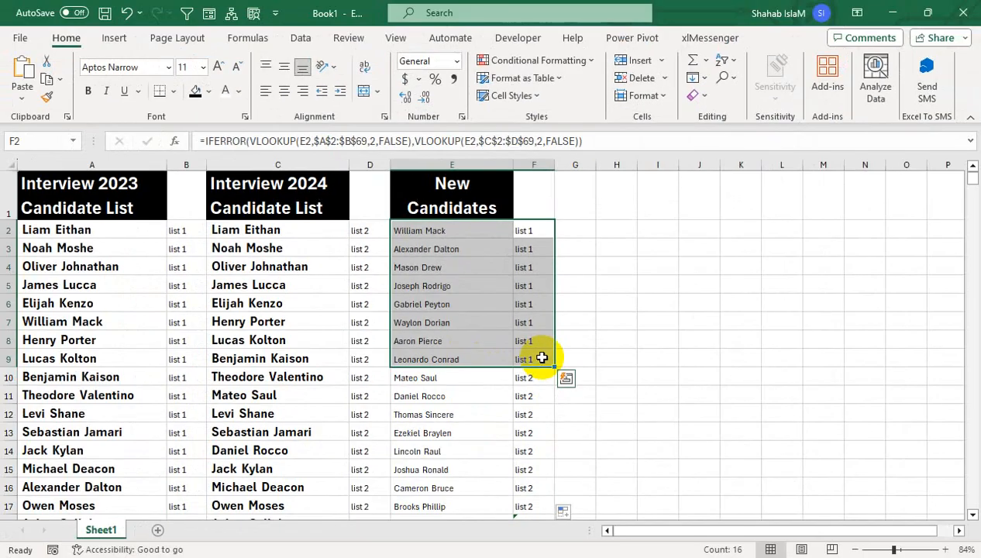
{"action": "left_click_drag", "start_coordinate": [535, 375], "coordinate": [540, 441]}
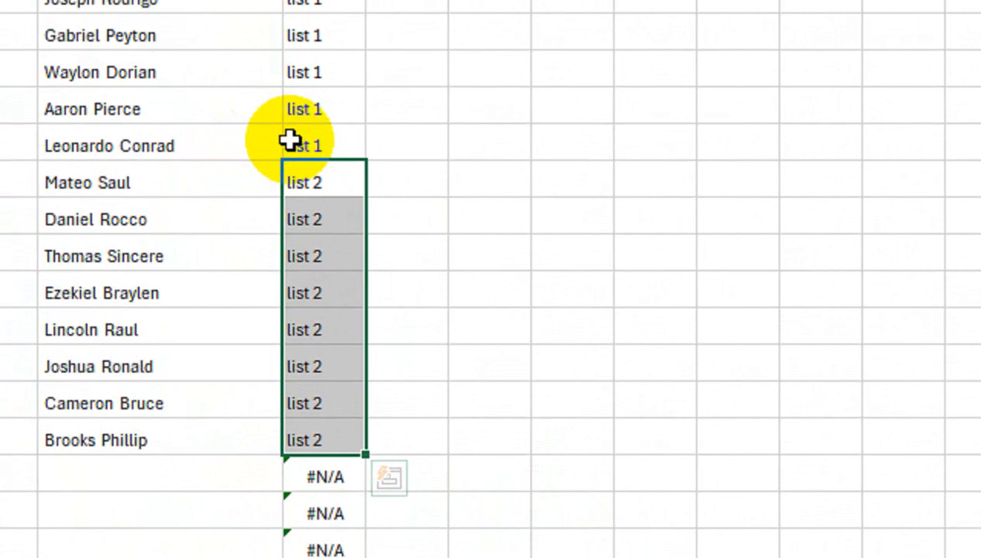
{"action": "left_click_drag", "start_coordinate": [289, 139], "coordinate": [321, 263]}
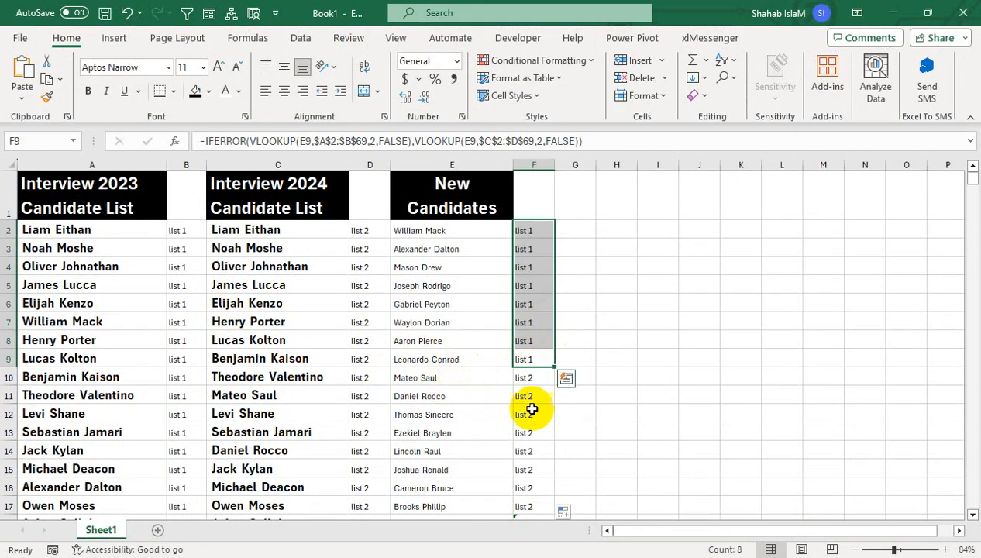
{"action": "left_click_drag", "start_coordinate": [531, 409], "coordinate": [539, 468]}
Clear the #N/A formulas from F18 downward and return to the top of column F
{"action": "left_click", "coordinate": [539, 442]}
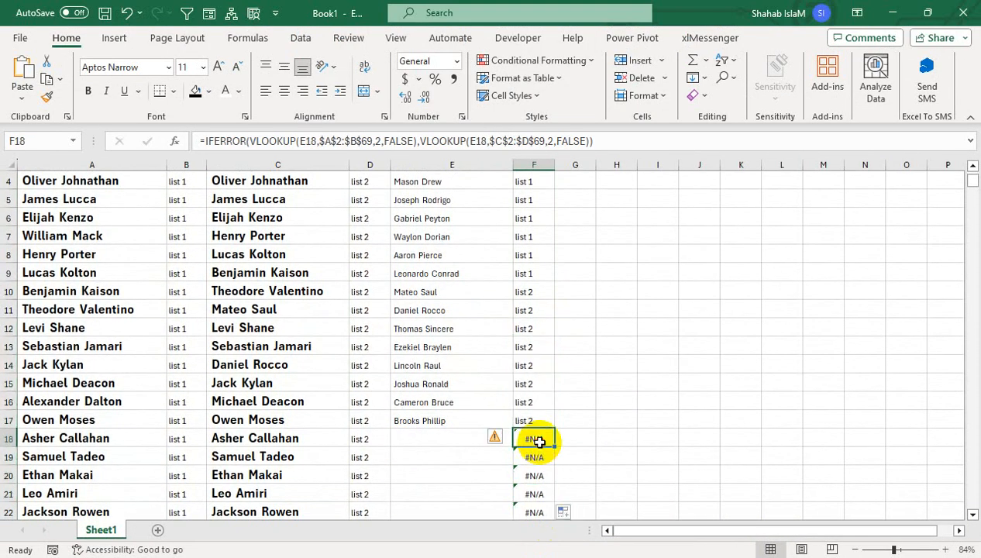
{"action": "key", "text": "ctrl+shift+Down"}
{"action": "key", "text": "Delete"}
{"action": "key", "text": "ctrl+Up"}
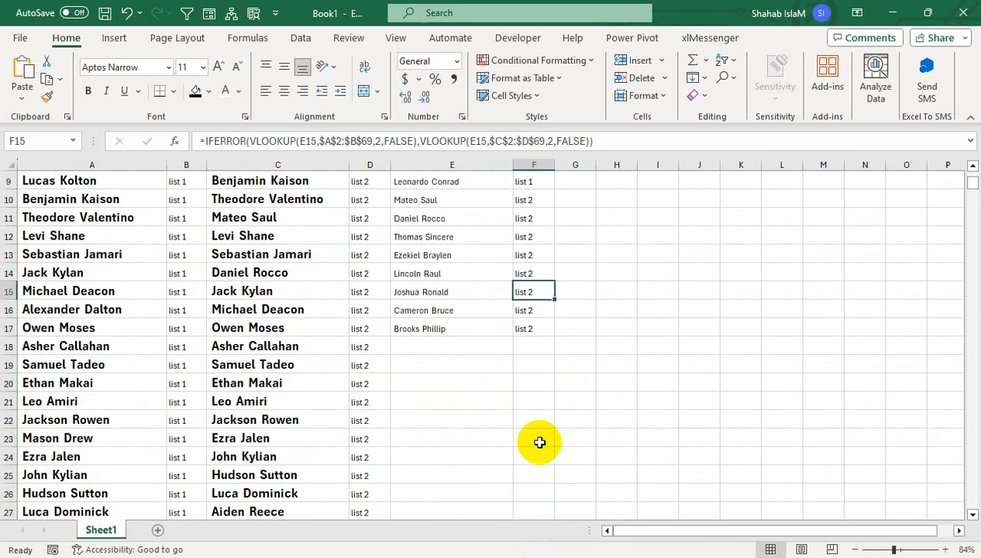
{"action": "key", "text": "ctrl+Up"}
{"action": "key", "text": "ctrl+Up"}
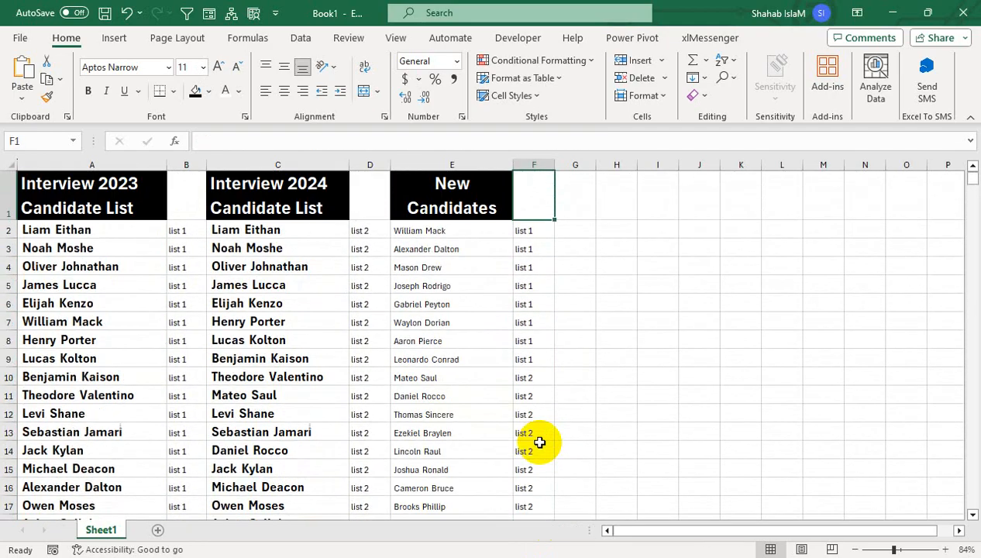
Hide the helper labels in columns B and D by setting their font colour to white
{"action": "left_click", "coordinate": [309, 46]}
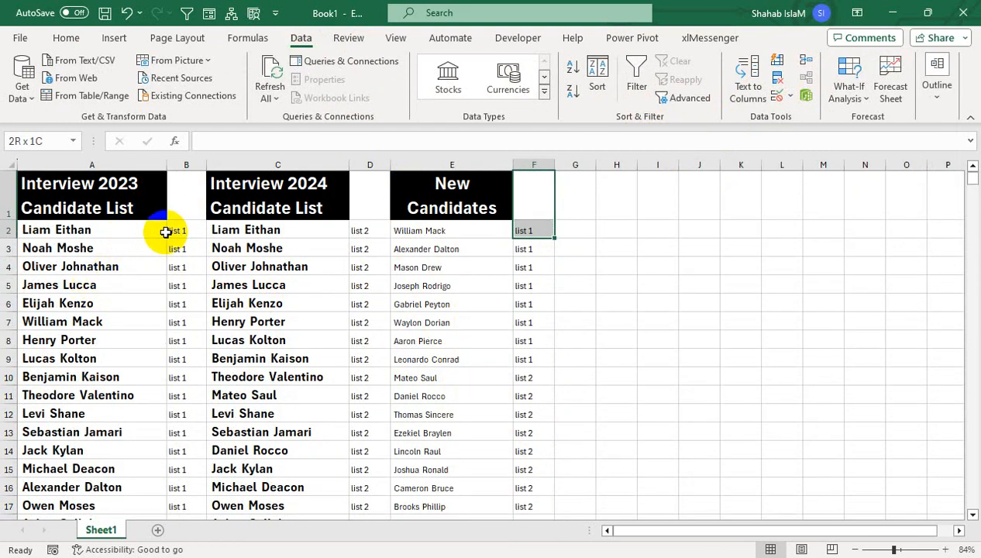
{"action": "left_click", "coordinate": [189, 164]}
{"action": "left_click", "coordinate": [370, 164], "text": "ctrl"}
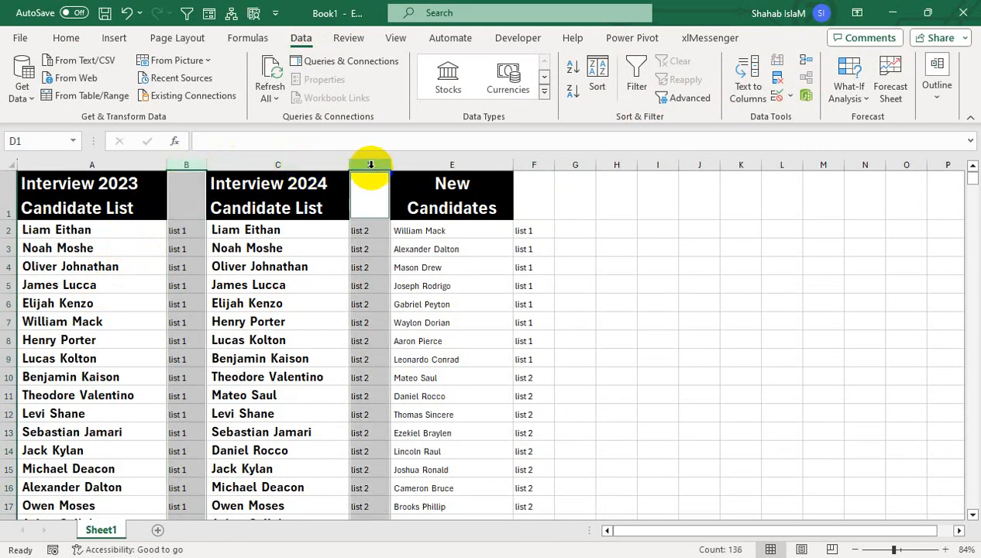
{"action": "left_click", "coordinate": [66, 37]}
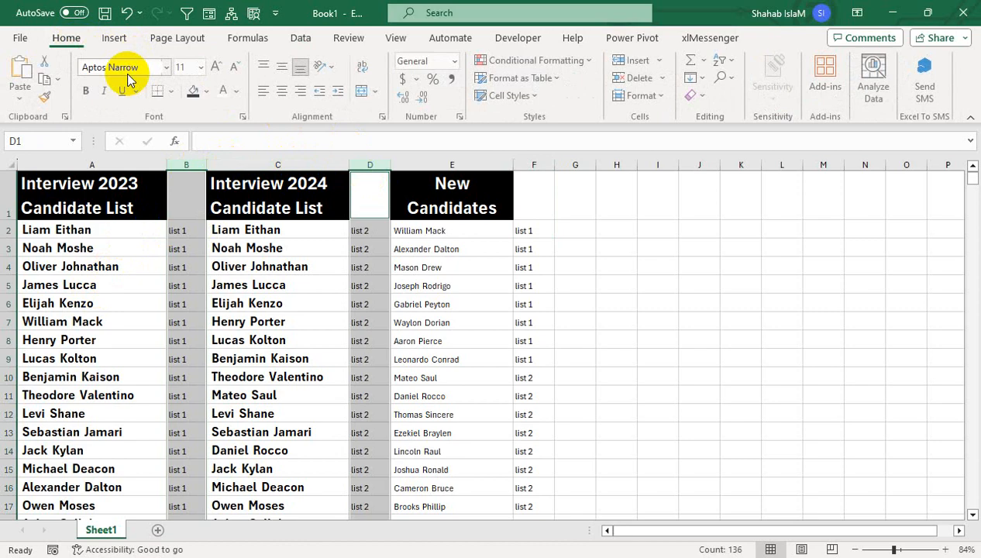
{"action": "left_click", "coordinate": [226, 90]}
{"action": "left_click", "coordinate": [420, 232]}
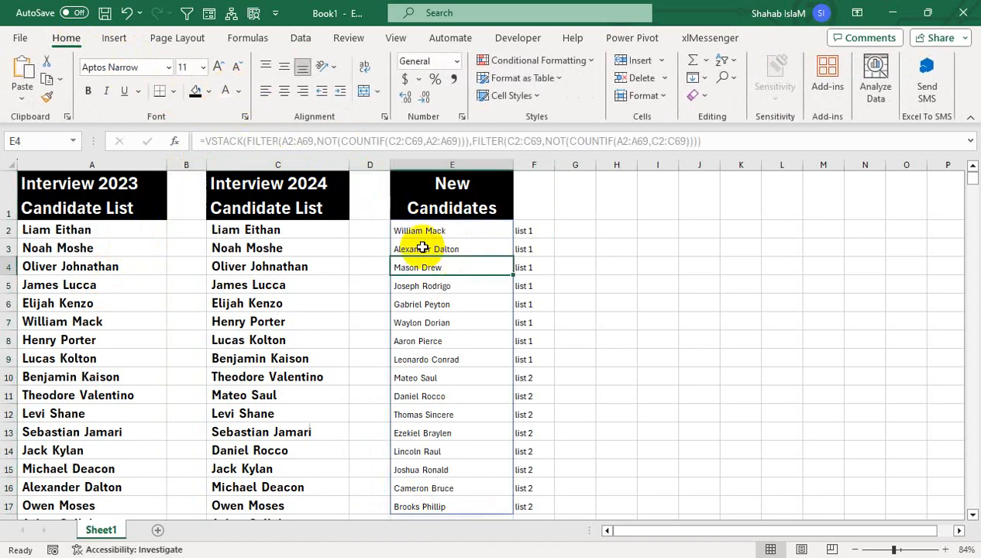
{"action": "left_click", "coordinate": [521, 229]}
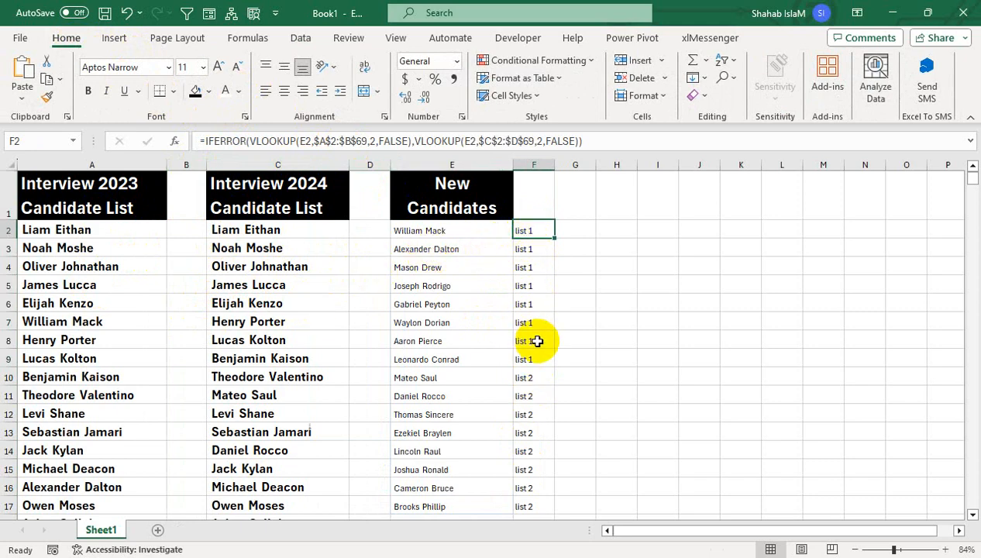
{"action": "left_click", "coordinate": [127, 243]}
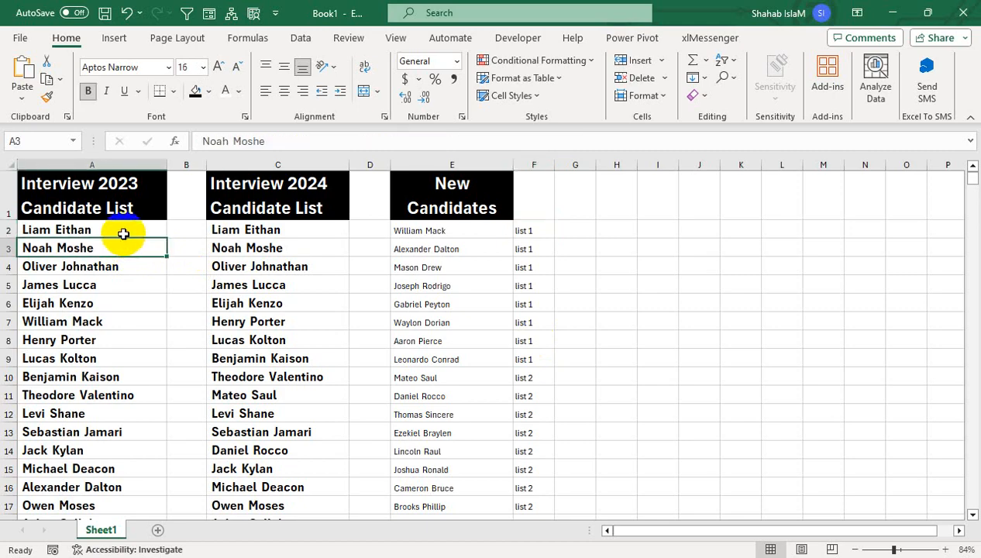
{"action": "left_click", "coordinate": [125, 233]}
{"action": "key", "text": "ctrl+shift+Down"}
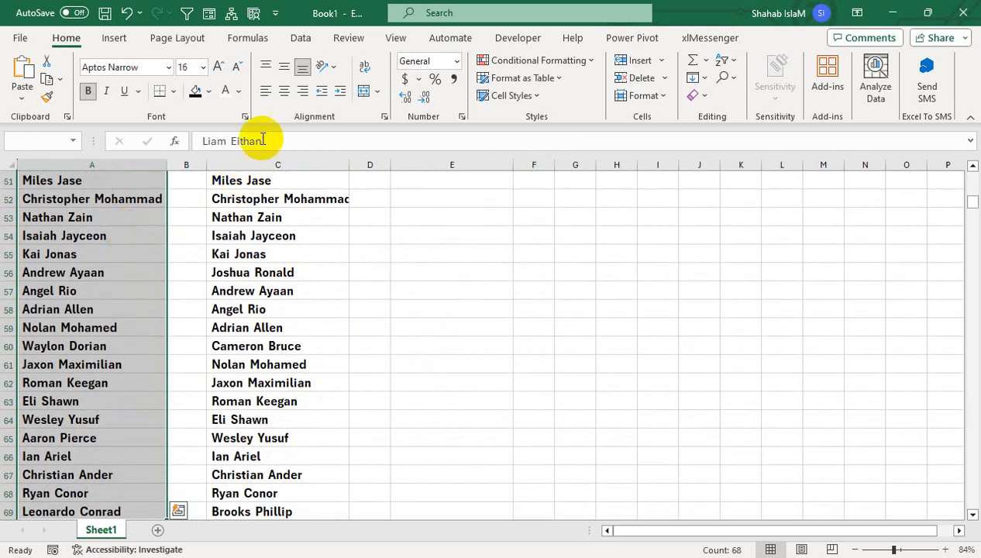
{"action": "left_click", "coordinate": [572, 69]}
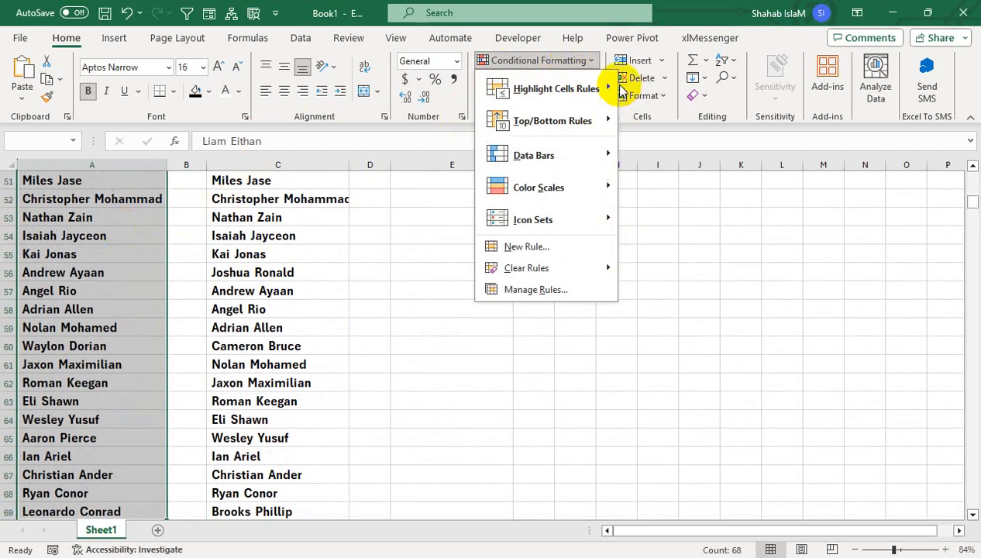
{"action": "mouse_move", "coordinate": [593, 88]}
{"action": "left_click", "coordinate": [698, 278]}
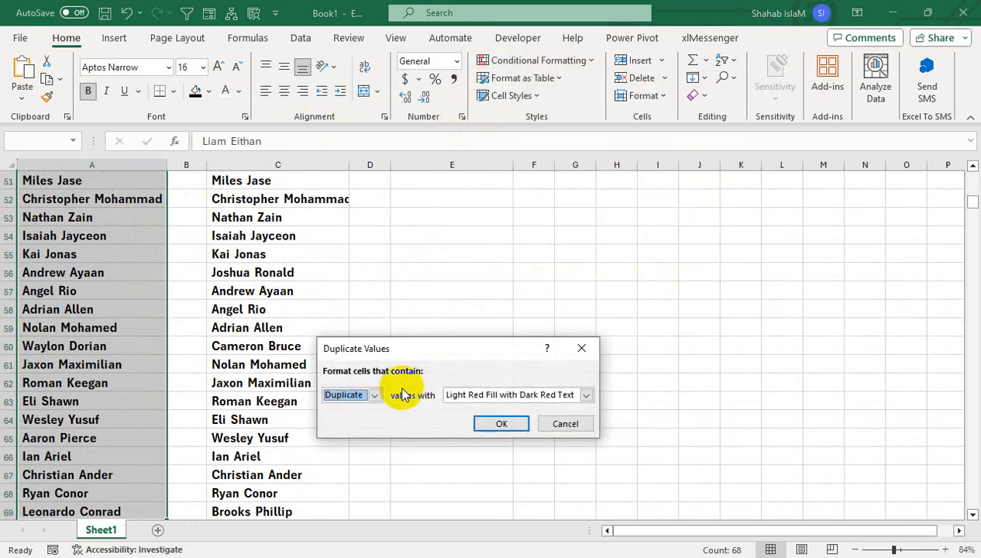
{"action": "left_click", "coordinate": [357, 418]}
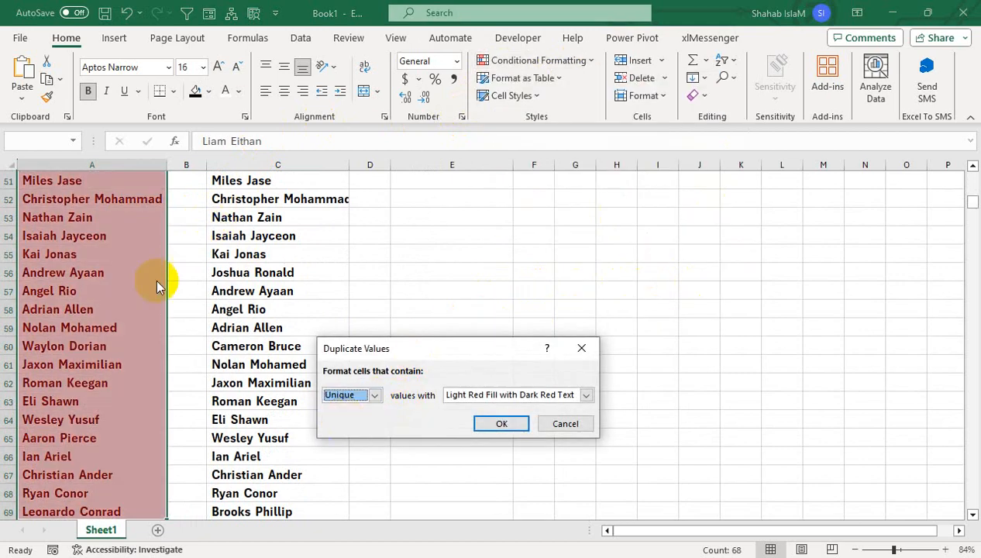
{"action": "left_click", "coordinate": [565, 425]}
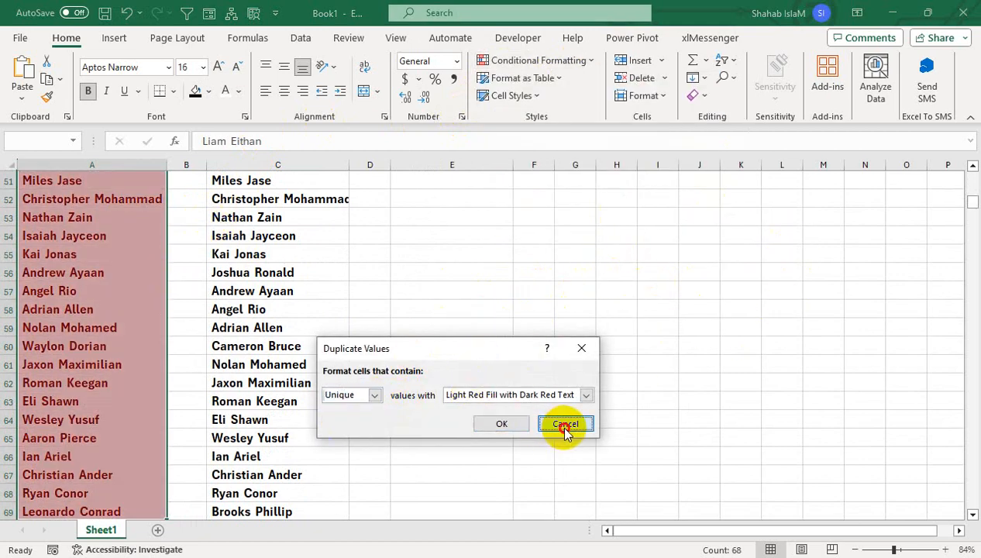
Try to highlight the unique values in the 2023 candidate list alone with Light Red Fill with Dark Red Text
{"action": "left_click", "coordinate": [495, 424]}
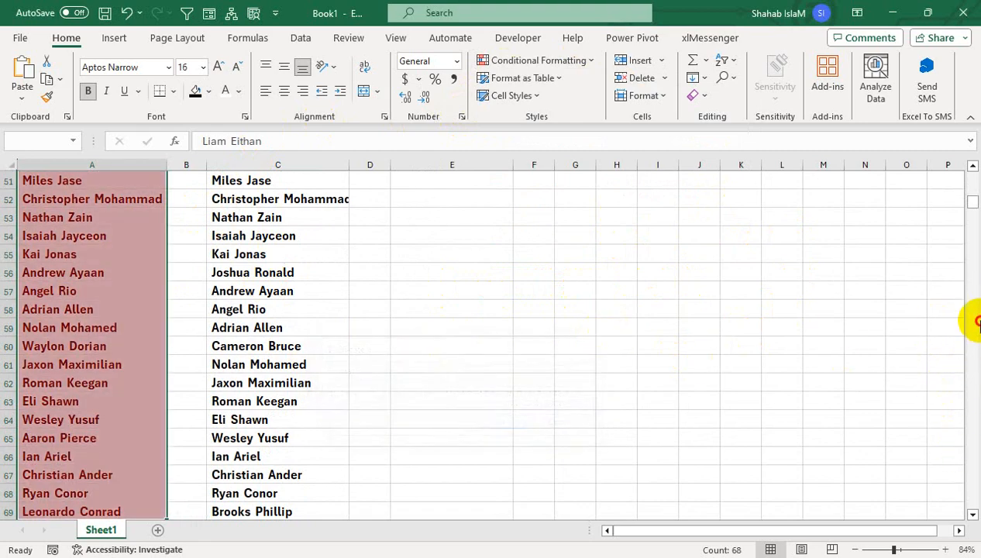
{"action": "left_click", "coordinate": [972, 341]}
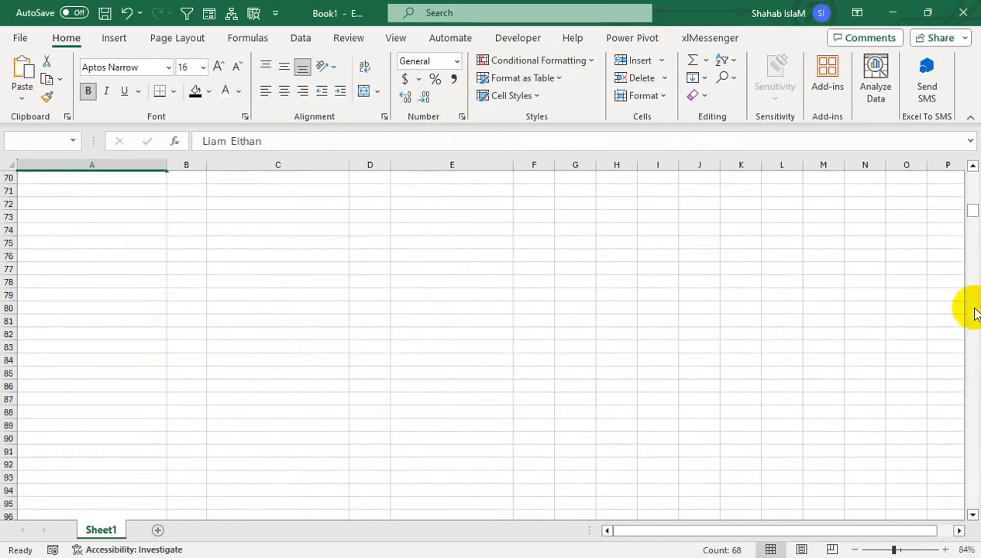
{"action": "left_click_drag", "start_coordinate": [969, 212], "coordinate": [972, 168]}
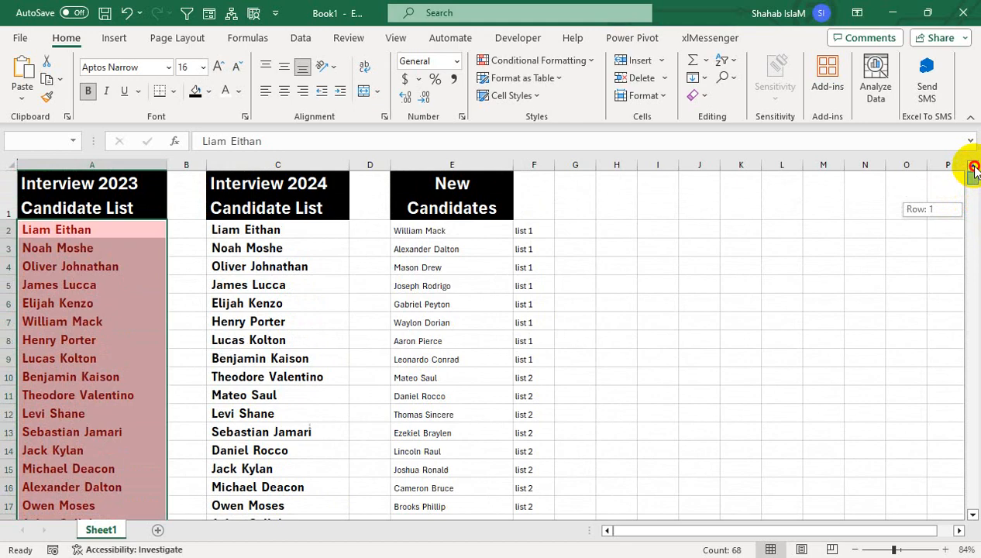
Clear the conditional formatting rules from the entire sheet
{"action": "left_click", "coordinate": [573, 65]}
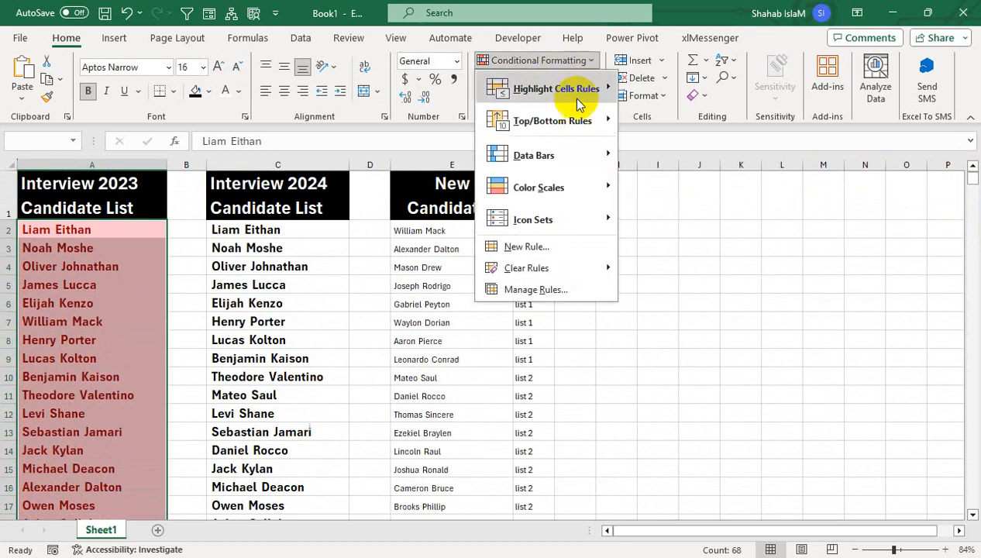
{"action": "mouse_move", "coordinate": [570, 269]}
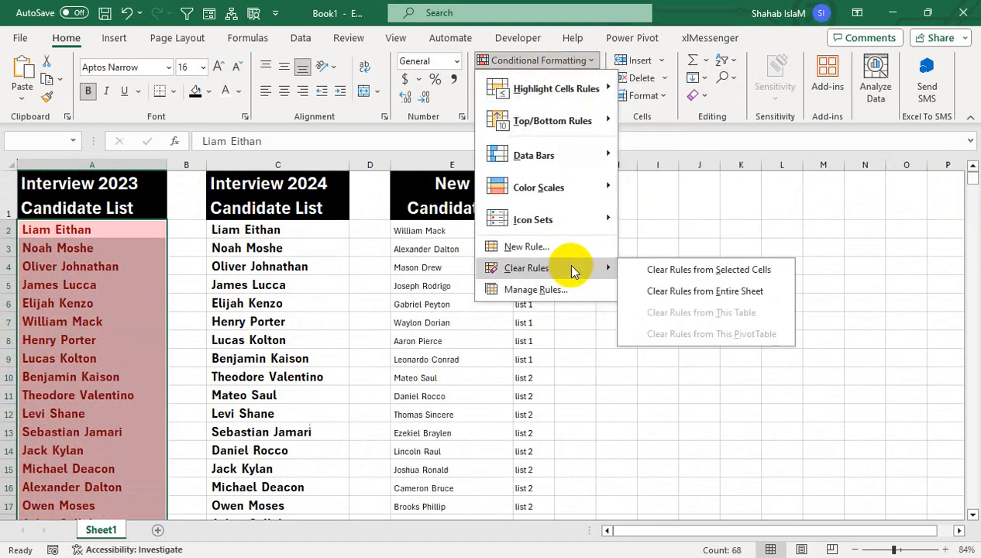
{"action": "left_click", "coordinate": [656, 291]}
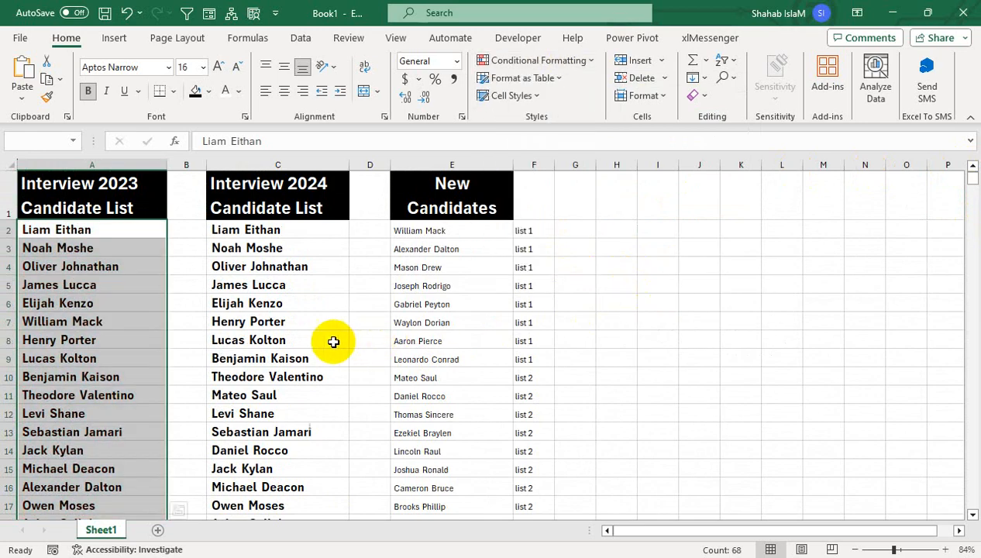
{"action": "left_click", "coordinate": [264, 283]}
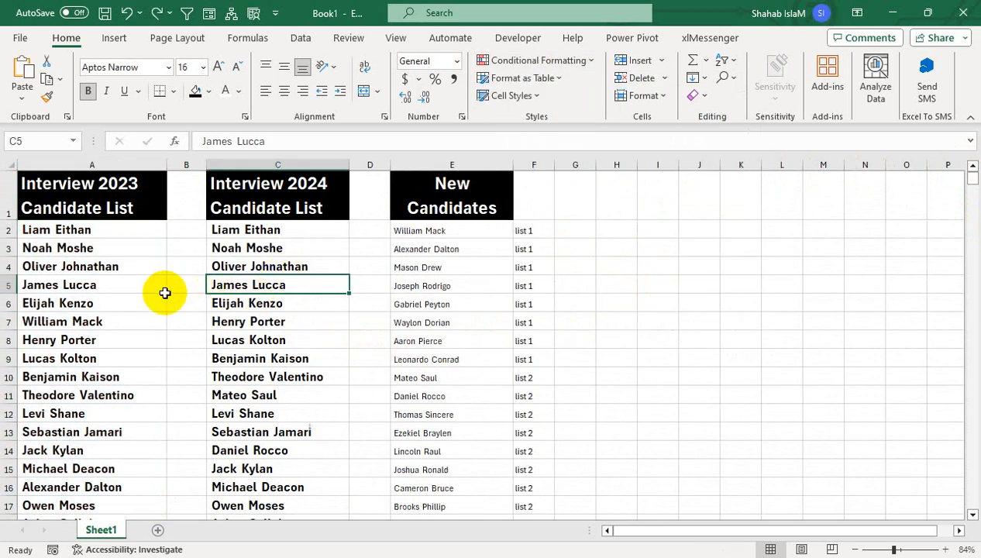
Highlight the unique values across A2:A69 and C2:C69 together, using Light Red Fill with Dark Red Text
{"action": "left_click", "coordinate": [121, 232]}
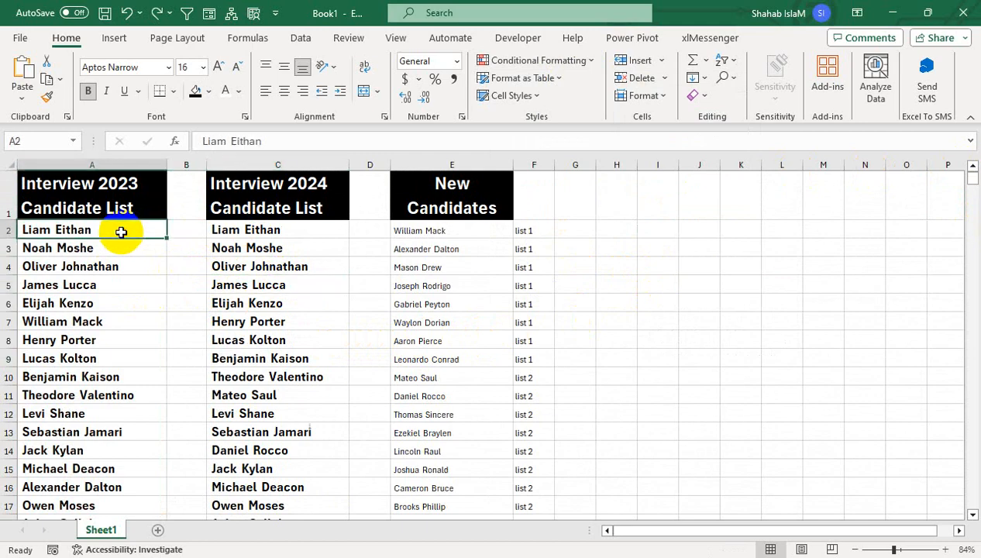
{"action": "key", "text": "ctrl+shift+Down"}
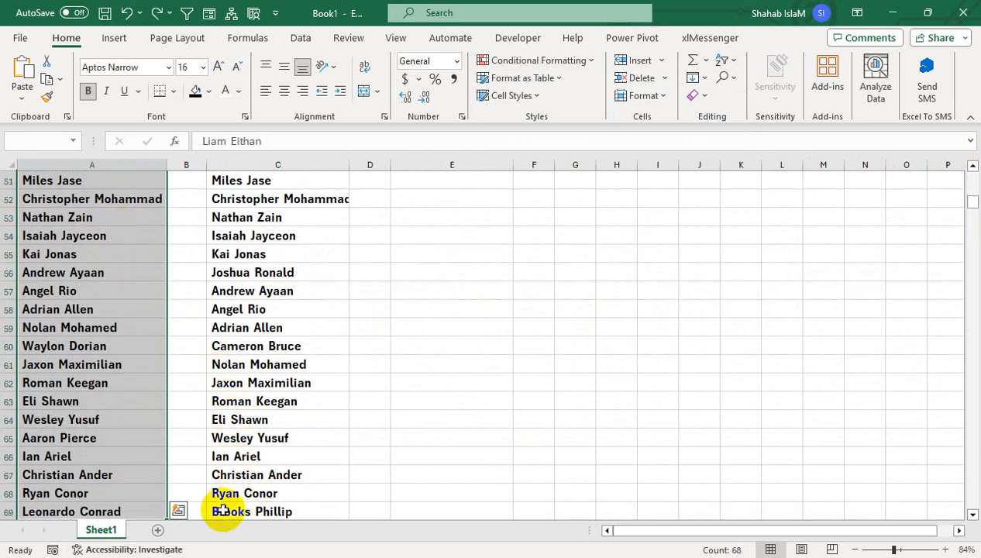
{"action": "left_click_drag", "start_coordinate": [224, 510], "coordinate": [228, 234]}
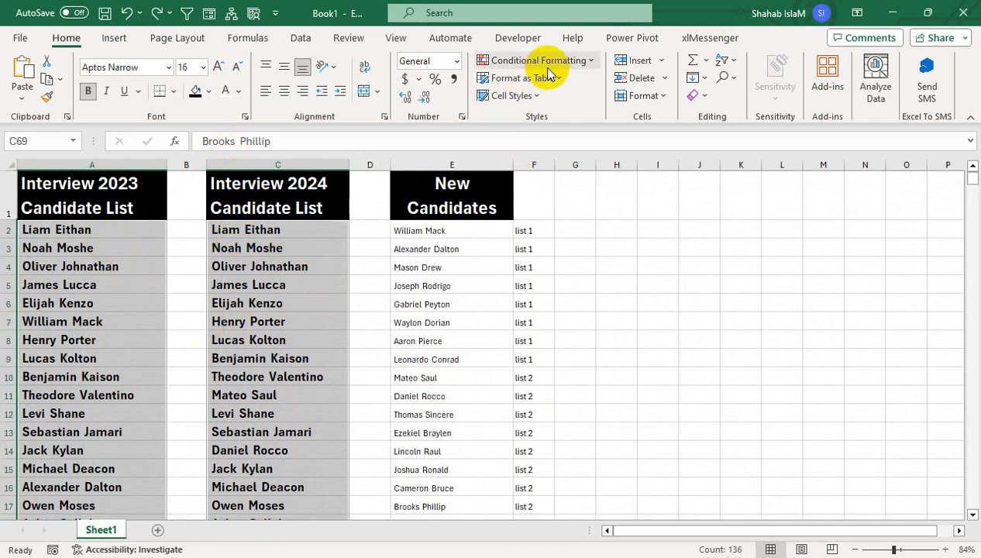
{"action": "left_click", "coordinate": [501, 61]}
{"action": "mouse_move", "coordinate": [556, 89]}
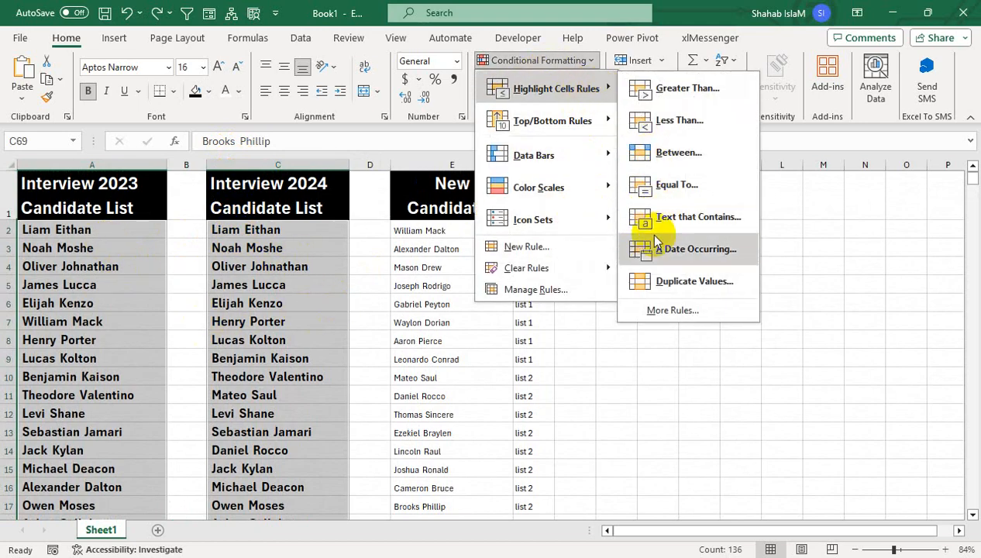
{"action": "left_click", "coordinate": [658, 282]}
{"action": "left_click", "coordinate": [374, 395]}
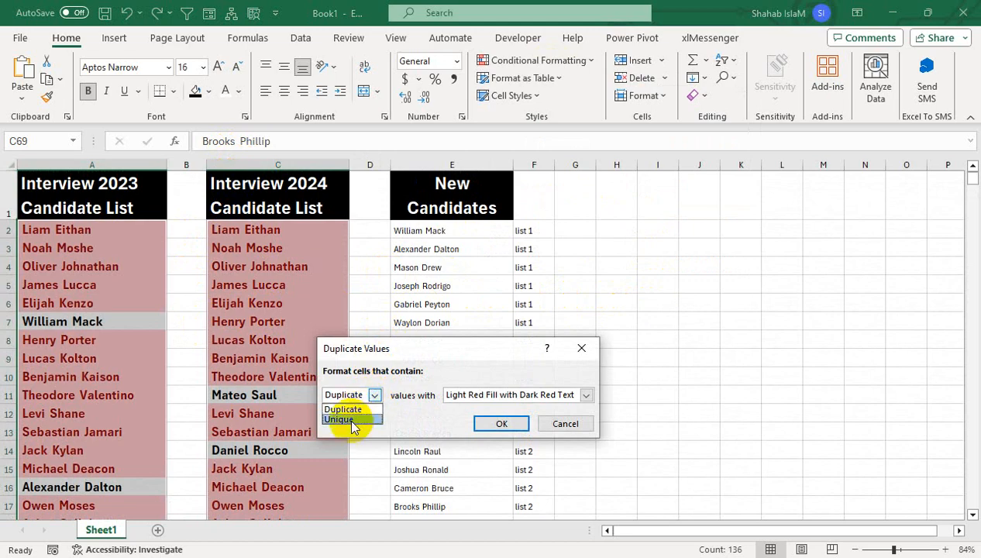
{"action": "left_click", "coordinate": [351, 419]}
{"action": "left_click", "coordinate": [501, 423]}
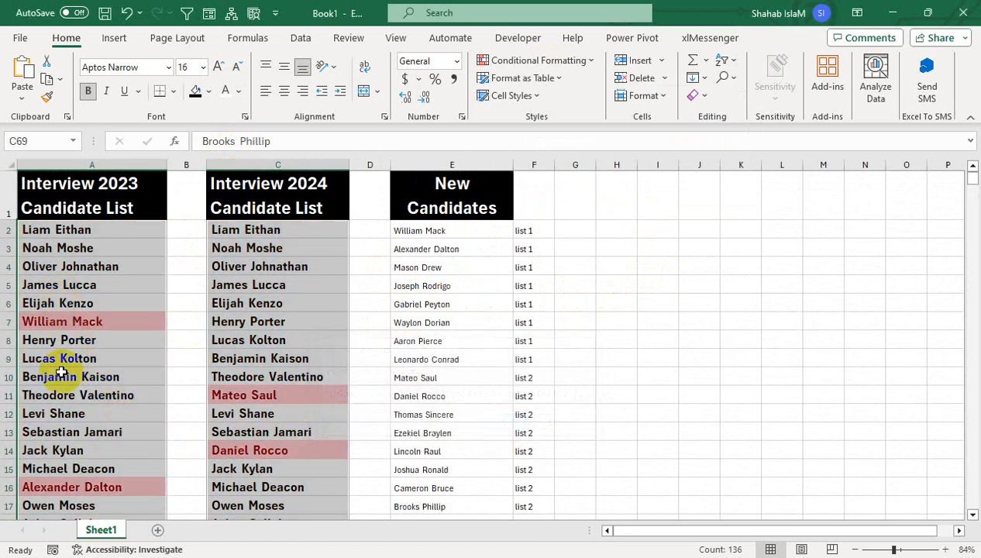
{"action": "left_click", "coordinate": [247, 334]}
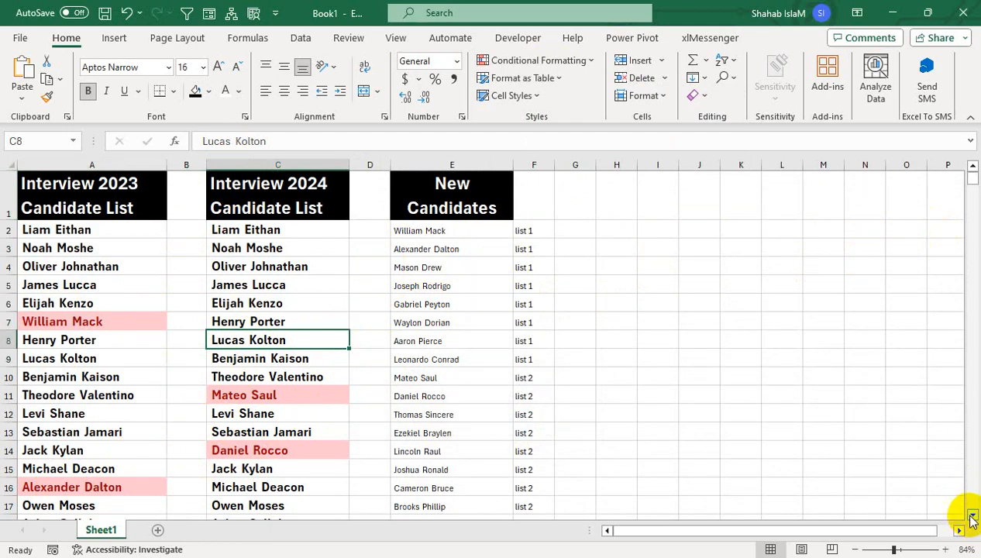
Examine the highlighted names down both candidate lists against the New Candidates list and its list labels
{"action": "left_click_drag", "start_coordinate": [972, 516], "coordinate": [972, 517]}
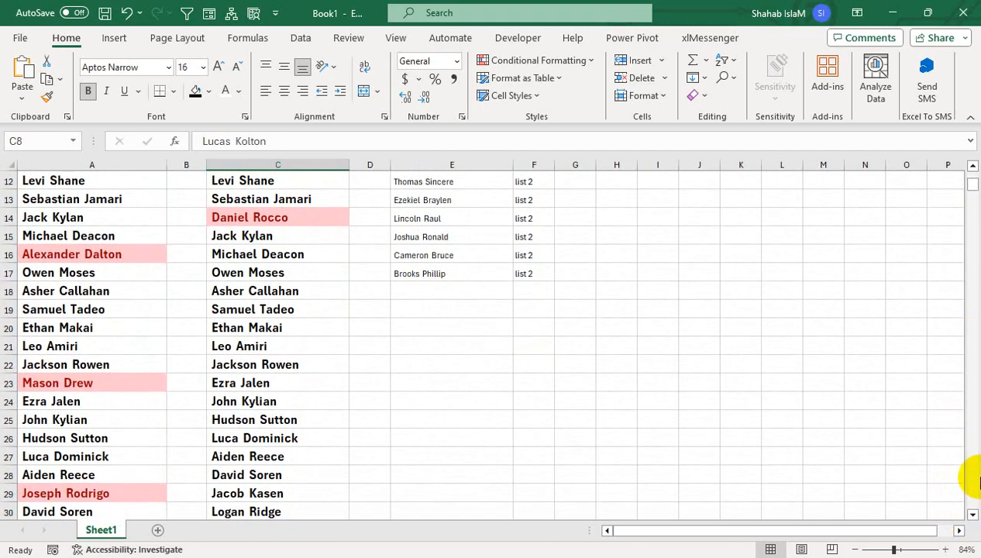
{"action": "left_click", "coordinate": [970, 167]}
{"action": "left_click", "coordinate": [971, 167]}
{"action": "left_click", "coordinate": [971, 167]}
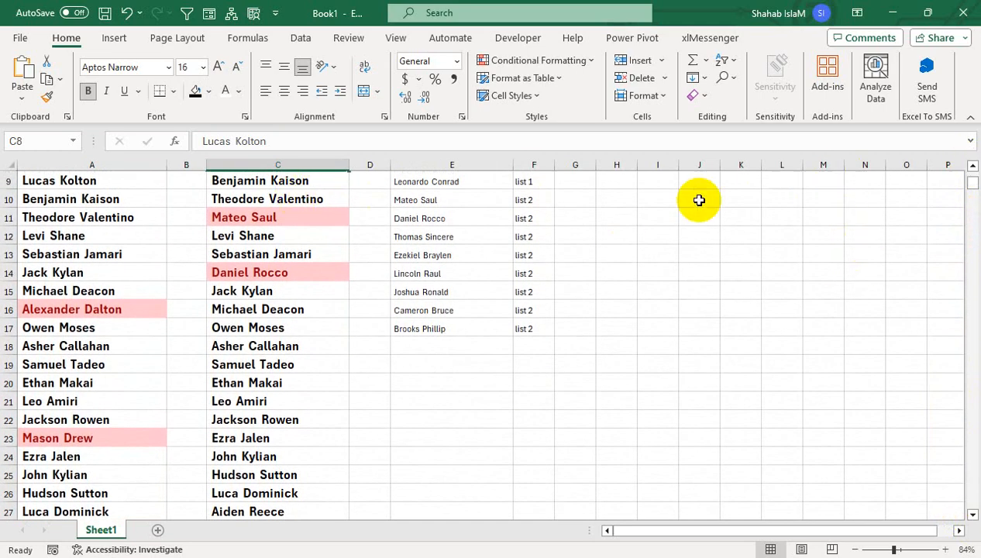
{"action": "left_click", "coordinate": [971, 167]}
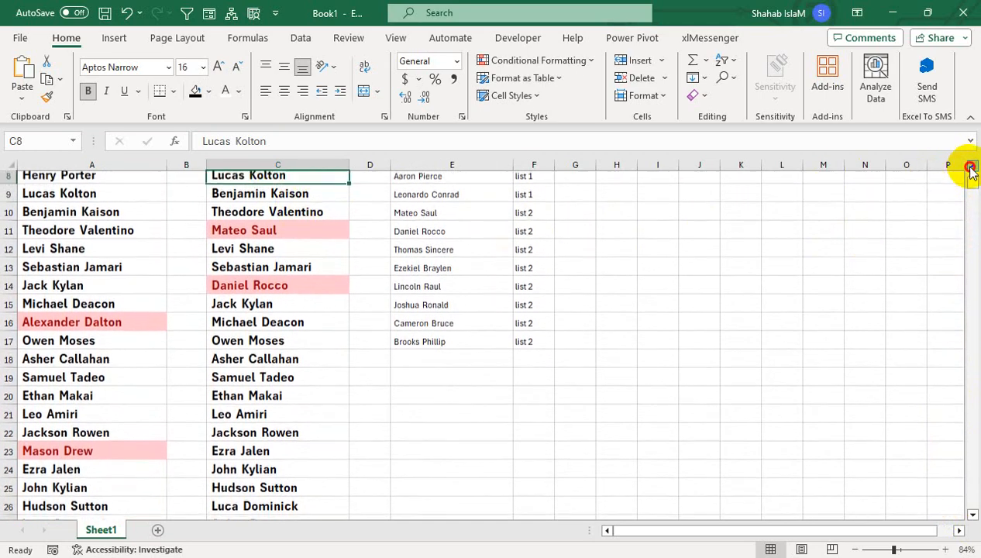
{"action": "left_click", "coordinate": [970, 167]}
{"action": "left_click", "coordinate": [971, 167]}
{"action": "left_click", "coordinate": [970, 168]}
{"action": "left_click", "coordinate": [971, 170]}
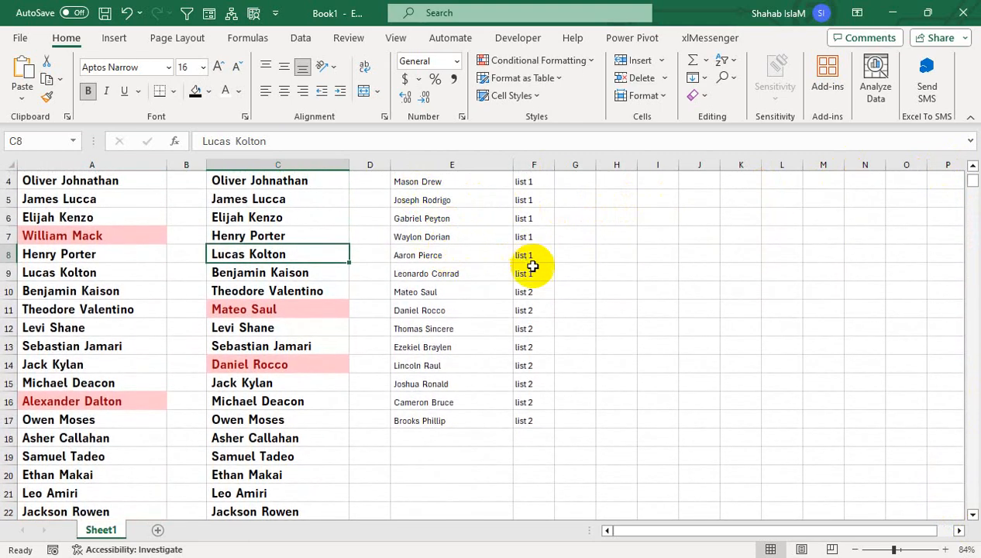
{"action": "left_click_drag", "start_coordinate": [161, 288], "coordinate": [113, 85]}
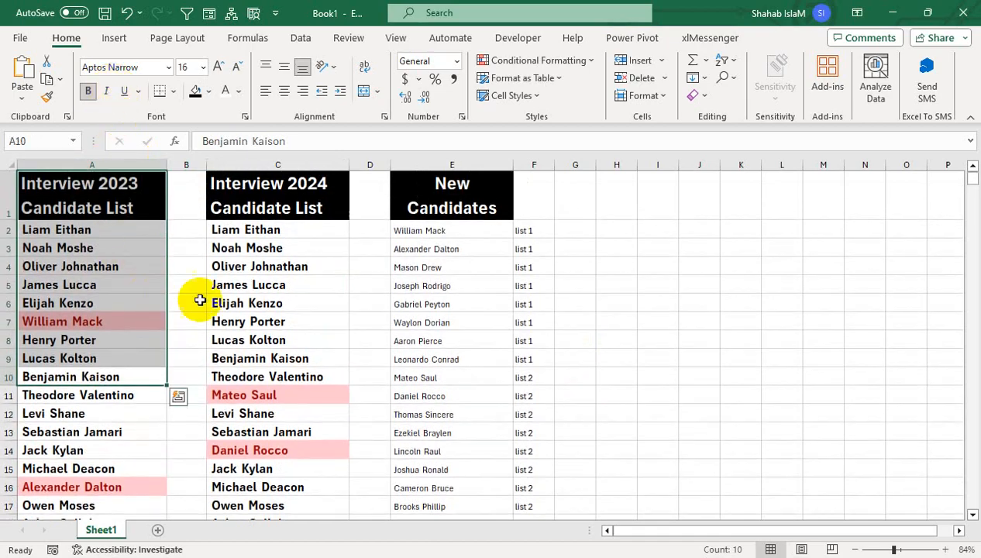
{"action": "left_click_drag", "start_coordinate": [62, 321], "coordinate": [103, 468]}
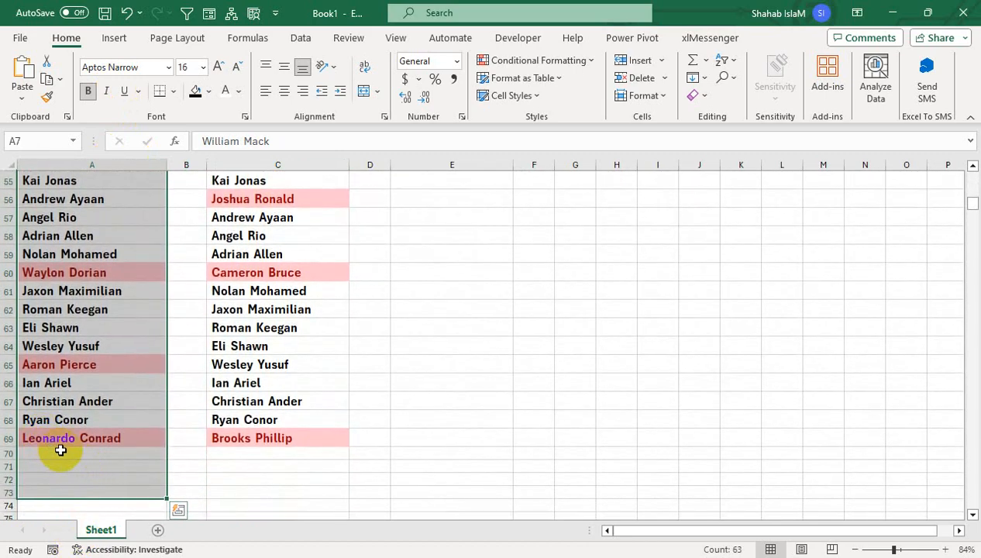
{"action": "key", "text": "ctrl+Home"}
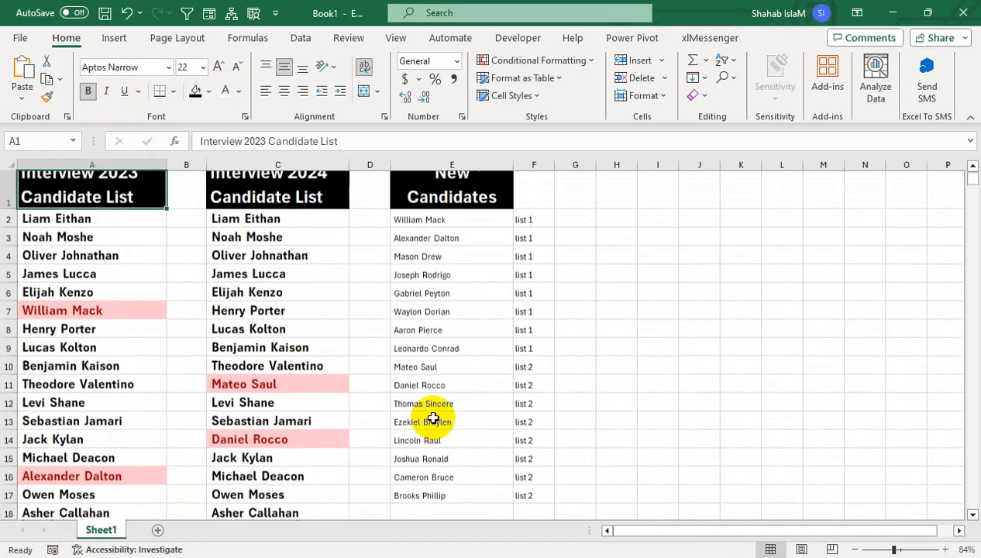
{"action": "key", "text": "Down"}
{"action": "key", "text": "Down"}
{"action": "key", "text": "Down"}
{"action": "key", "text": "Down"}
{"action": "key", "text": "Down"}
{"action": "key", "text": "Down"}
{"action": "key", "text": "Down"}
{"action": "key", "text": "Right"}
{"action": "key", "text": "Right"}
{"action": "key", "text": "Right"}
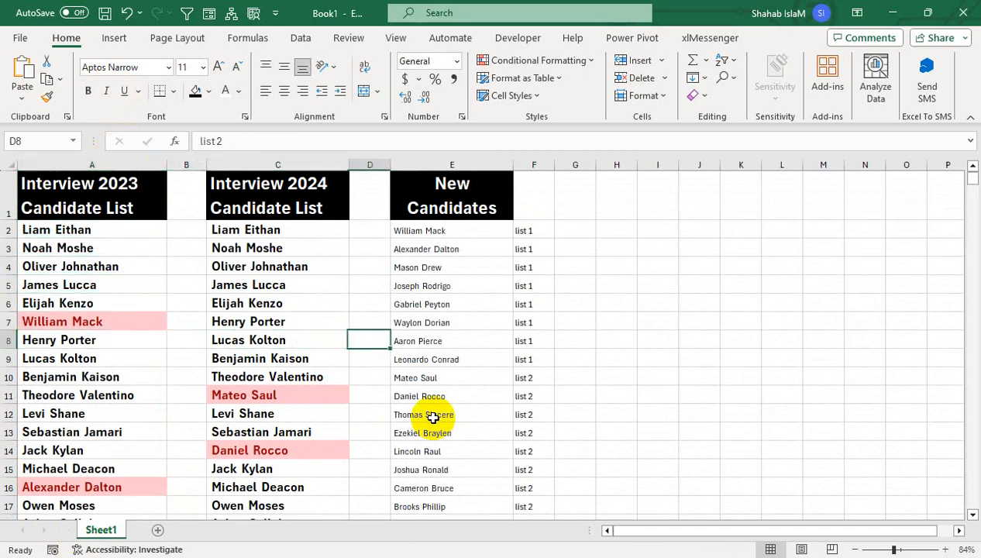
{"action": "key", "text": "Right"}
{"action": "key", "text": "Right"}
{"action": "key", "text": "Down"}
{"action": "key", "text": "Left"}
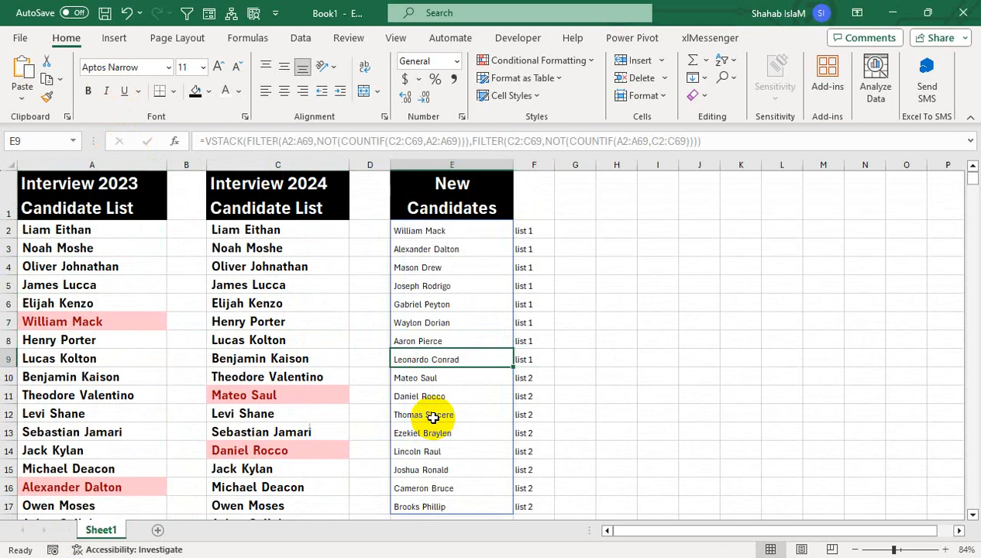